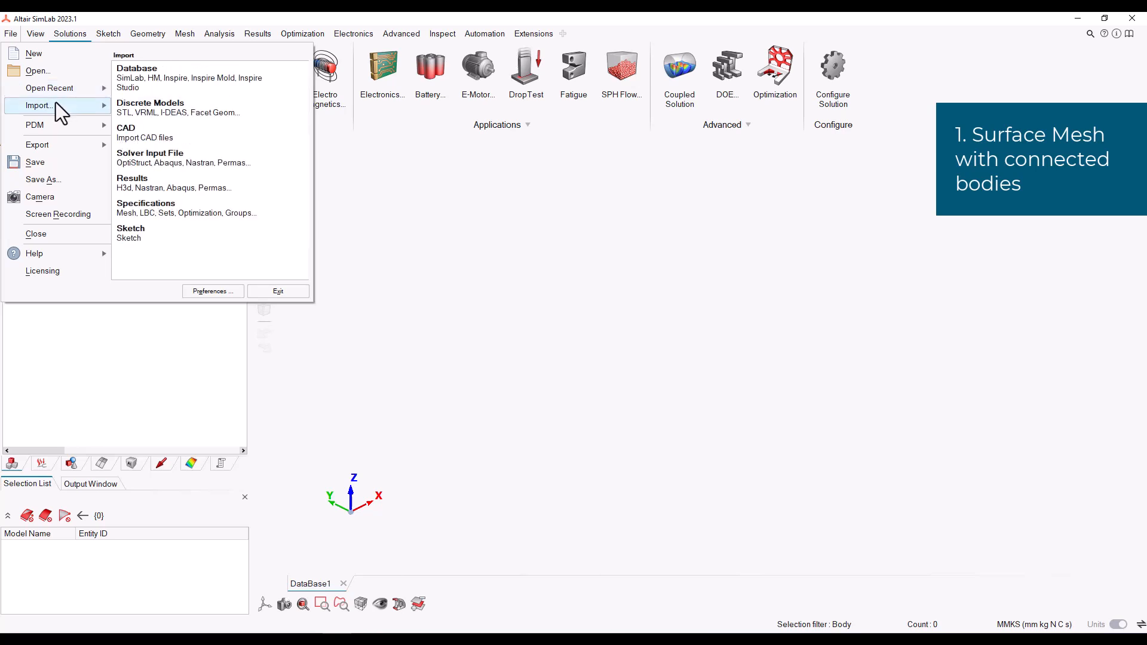
# Step: Import the Parasolid CAD file _transmissional_housing_v4.xmt_txt with the solid and connected body types
pyautogui.click(130, 129)
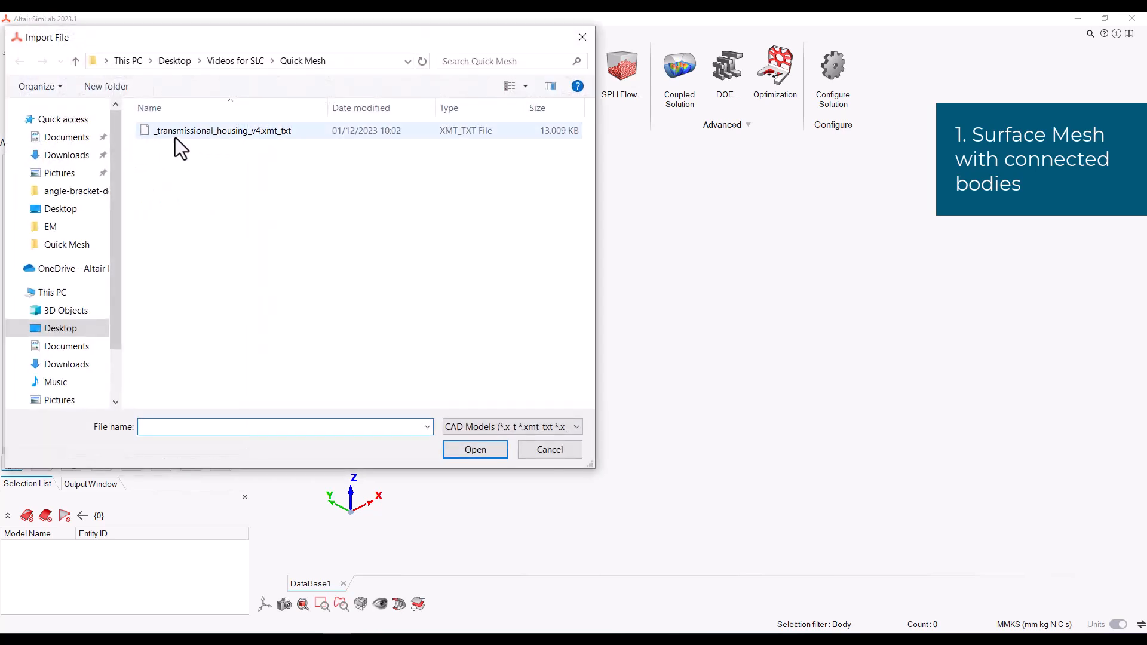
pyautogui.click(231, 138)
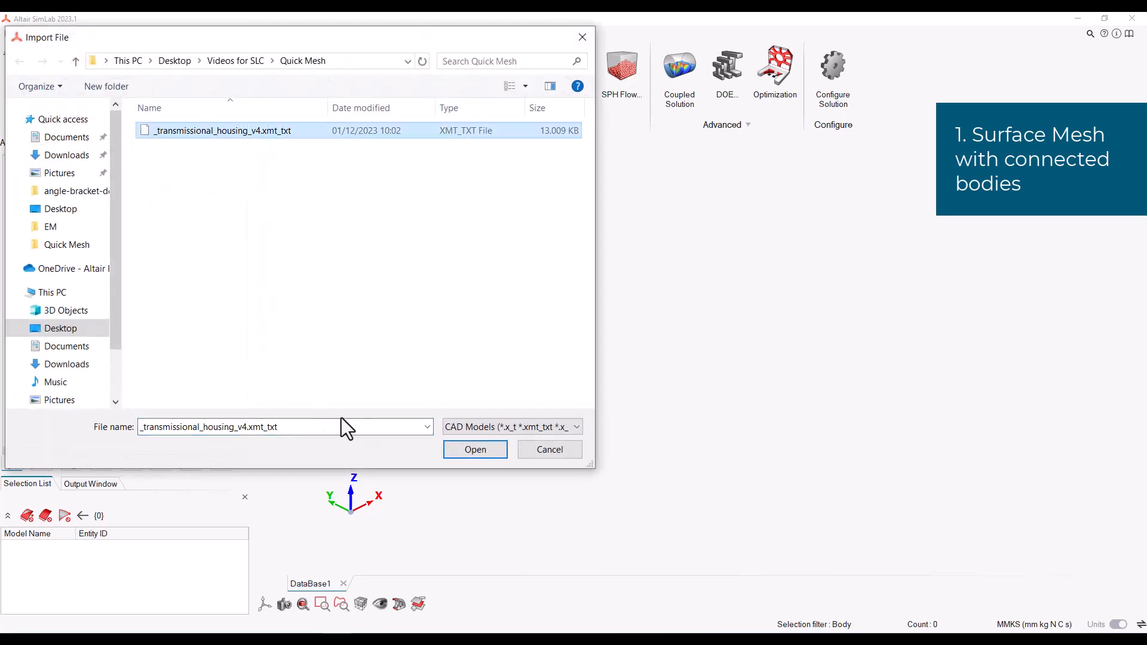
pyautogui.click(486, 456)
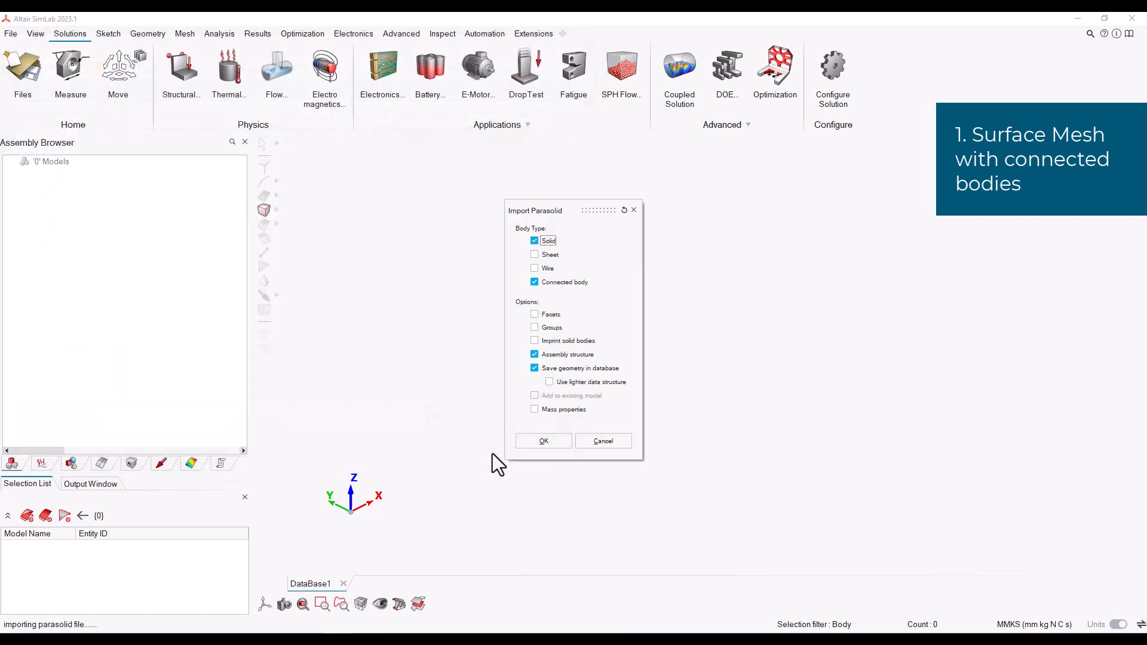
pyautogui.click(557, 445)
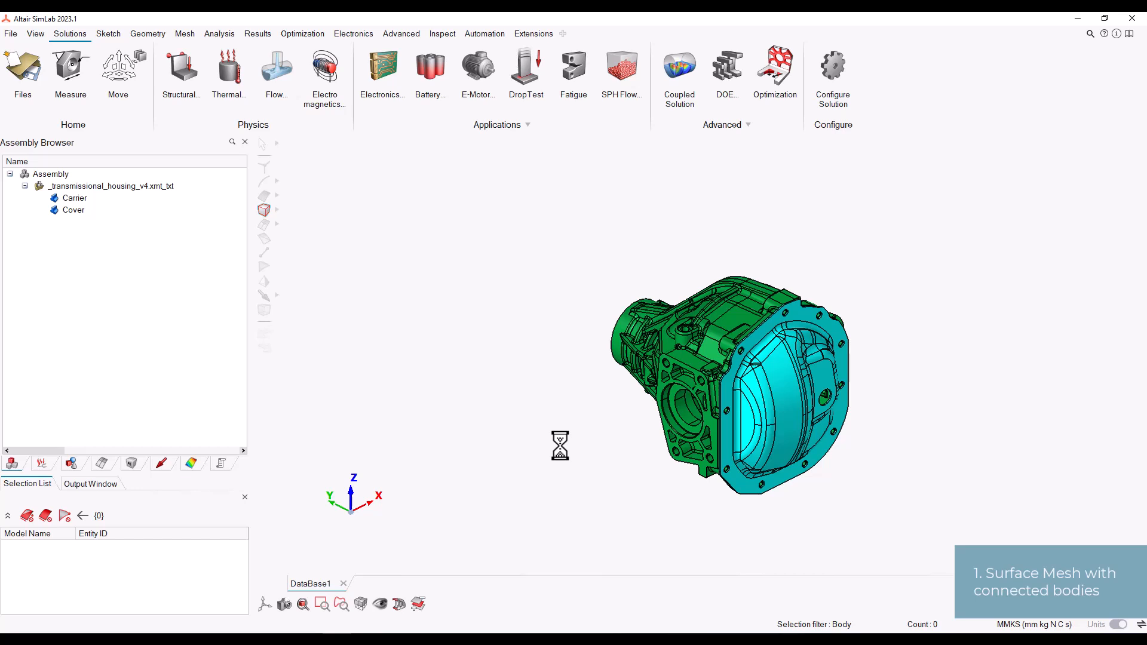
# Step: Measure the overall bounding dimensions of the Carrier and Cover bodies
pyautogui.click(58, 77)
pyautogui.click(681, 392)
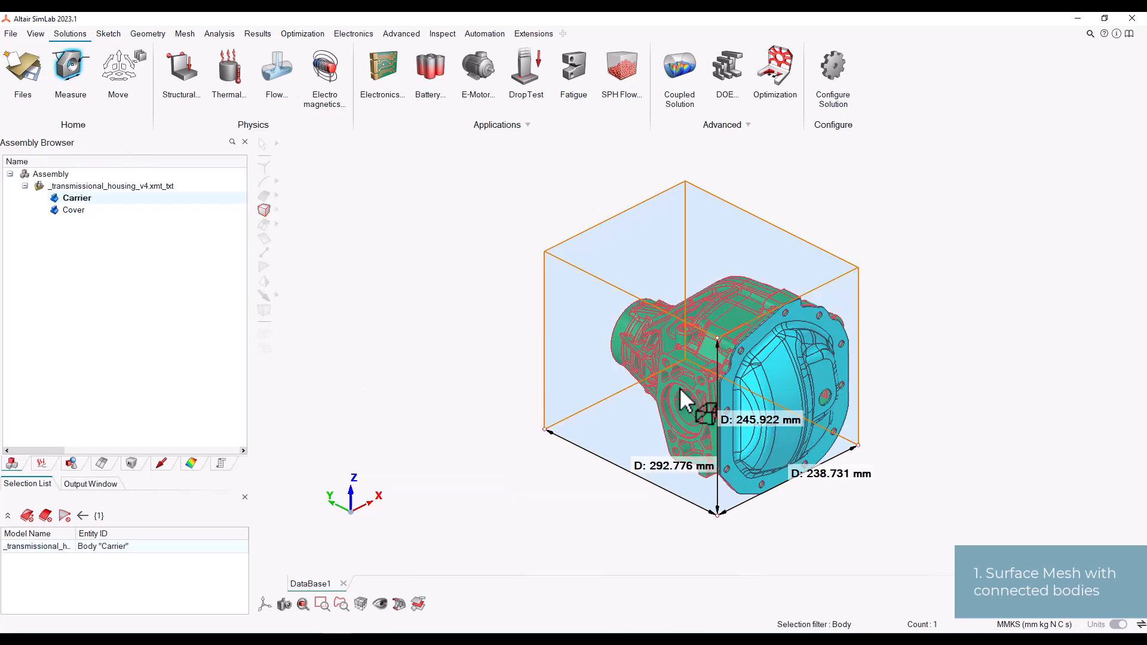
pyautogui.click(769, 448)
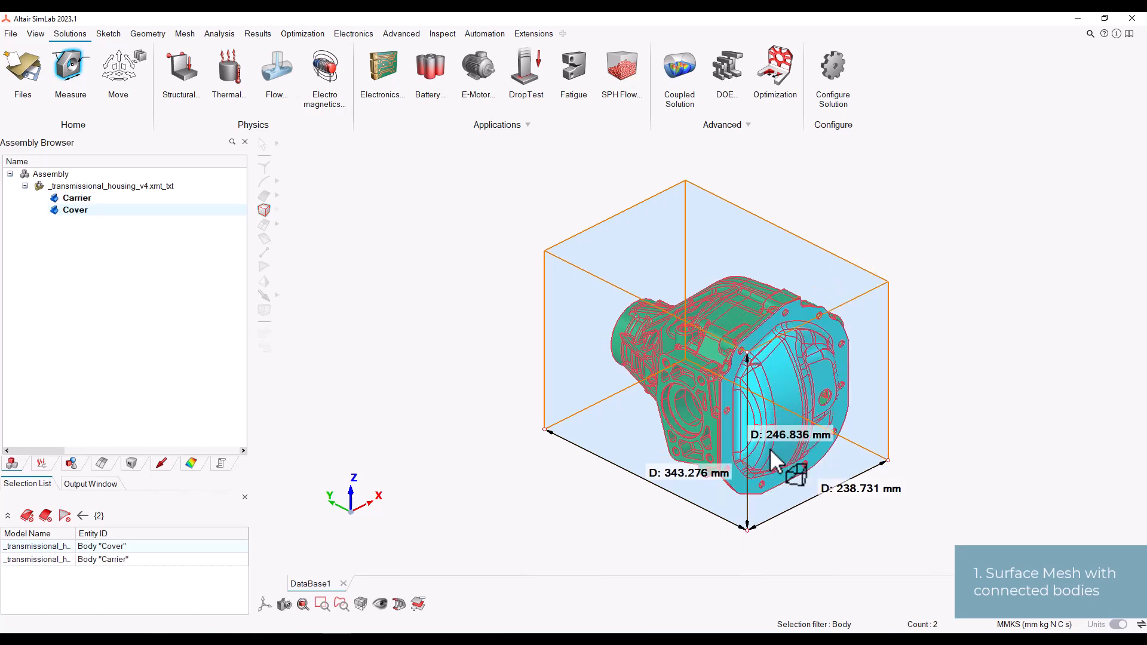
pyautogui.click(60, 75)
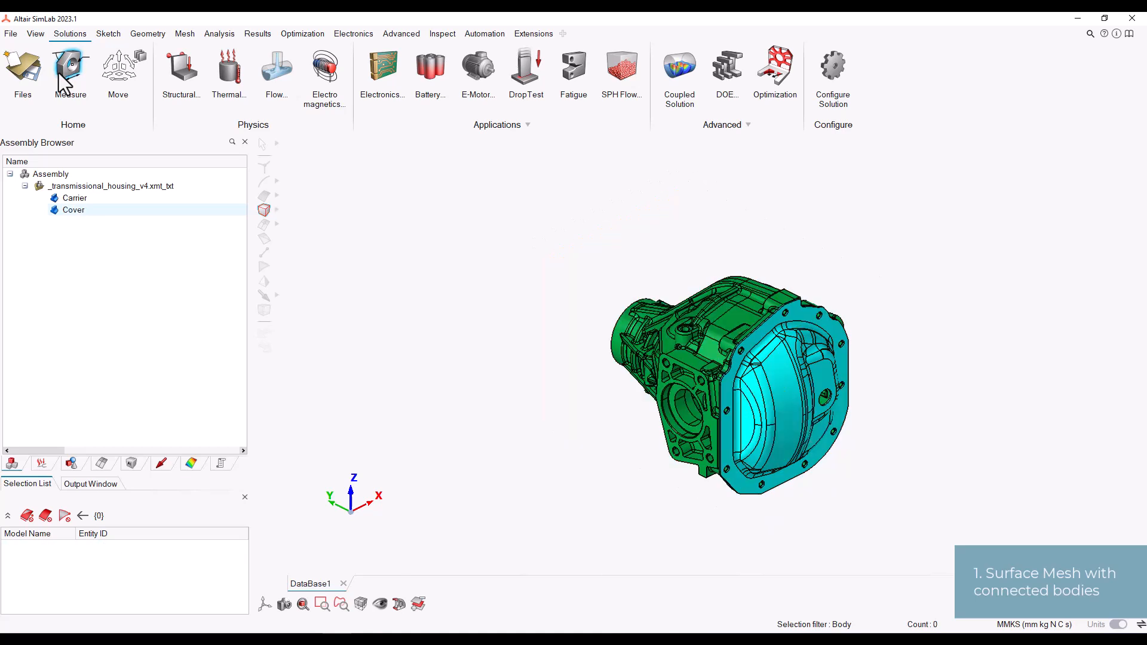
# Step: Surface mesh the Carrier and Cover with Tri3 elements at 4 mm average size, creating a matching mesh and accepting changes to the CAD bodies
pyautogui.click(186, 35)
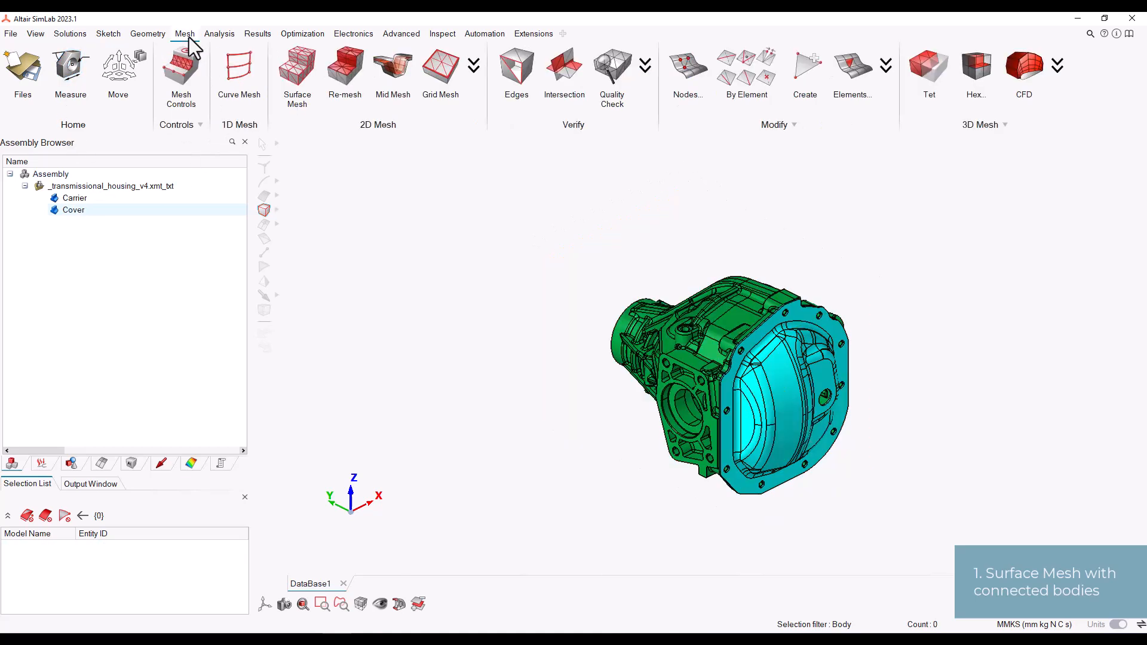
pyautogui.click(304, 88)
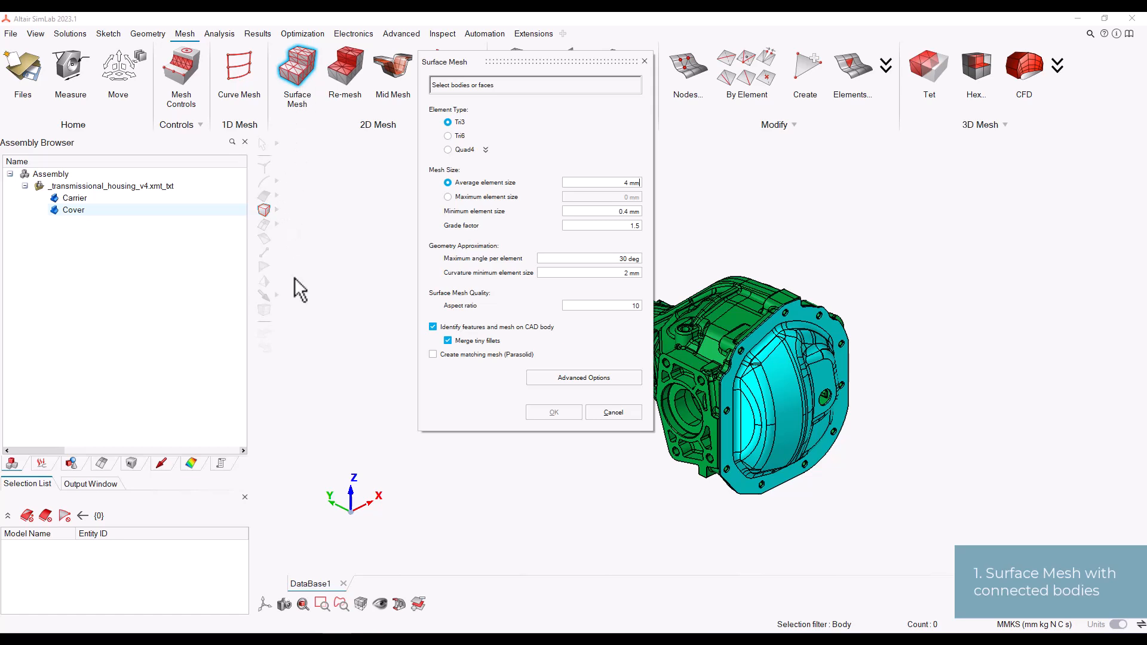
pyautogui.click(720, 292)
pyautogui.click(749, 441)
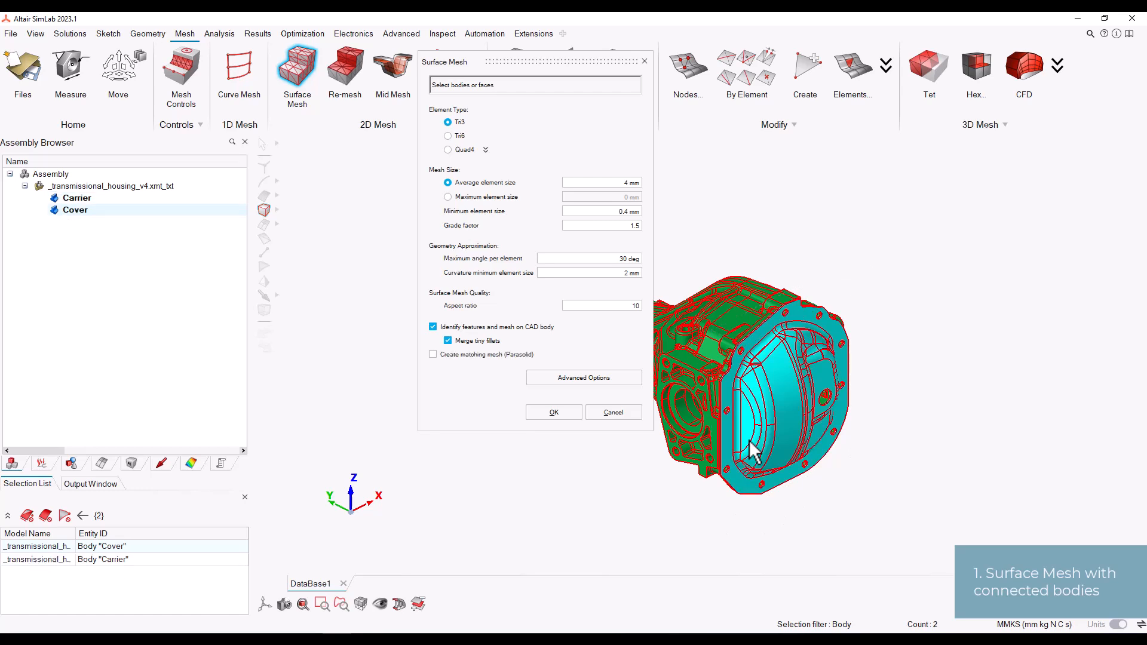
pyautogui.click(434, 356)
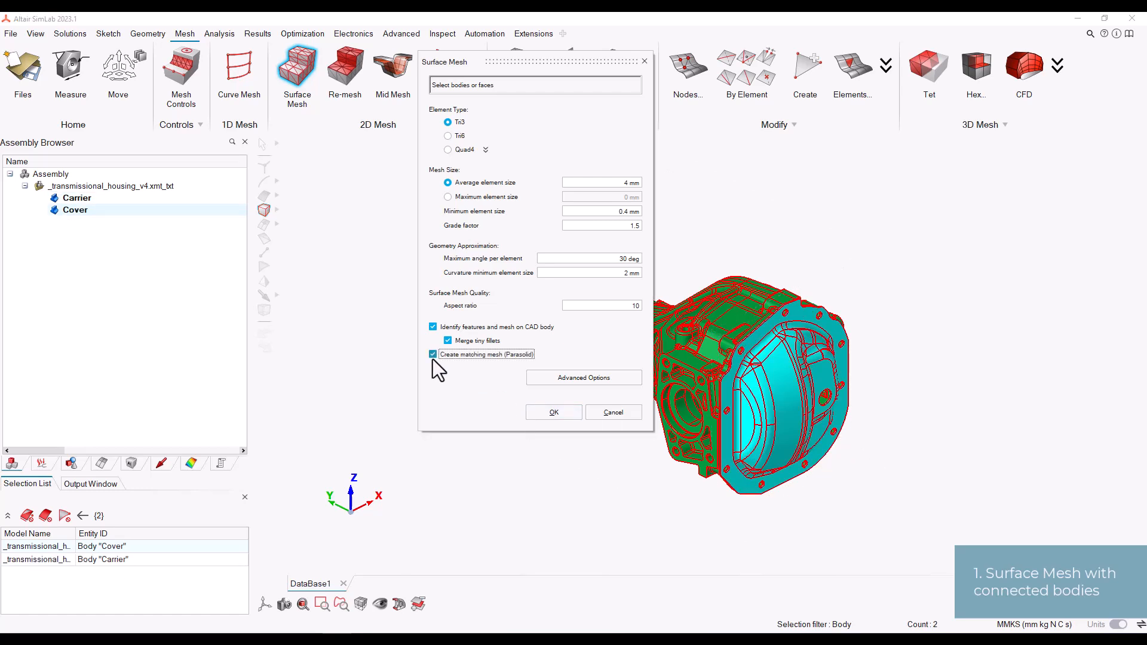
pyautogui.click(551, 417)
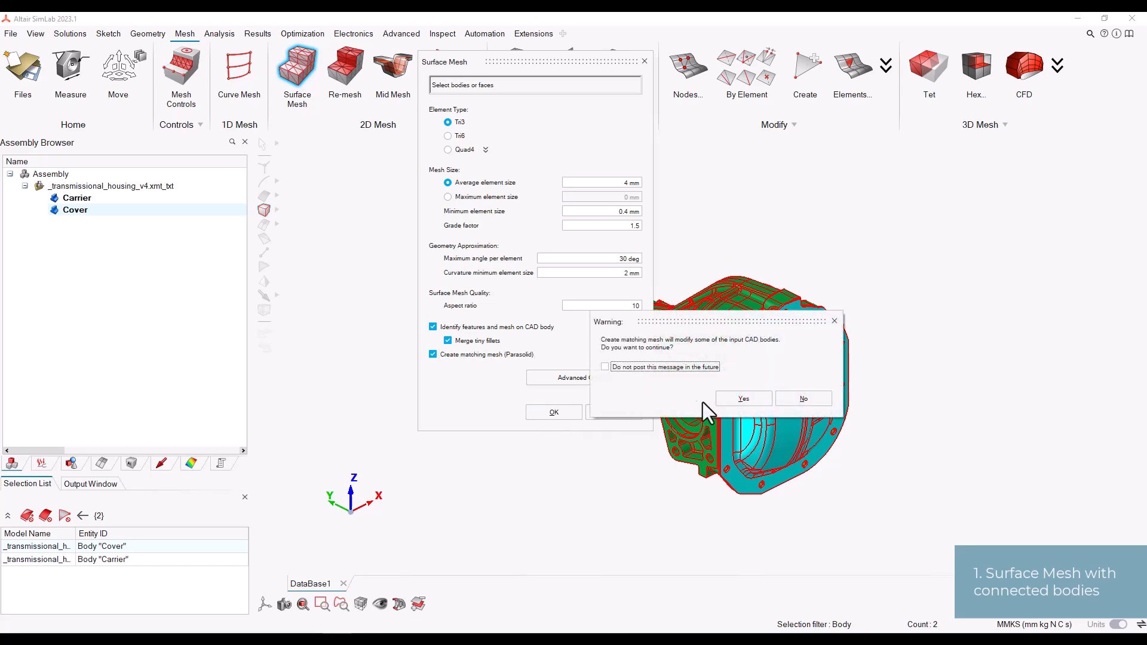
pyautogui.click(732, 403)
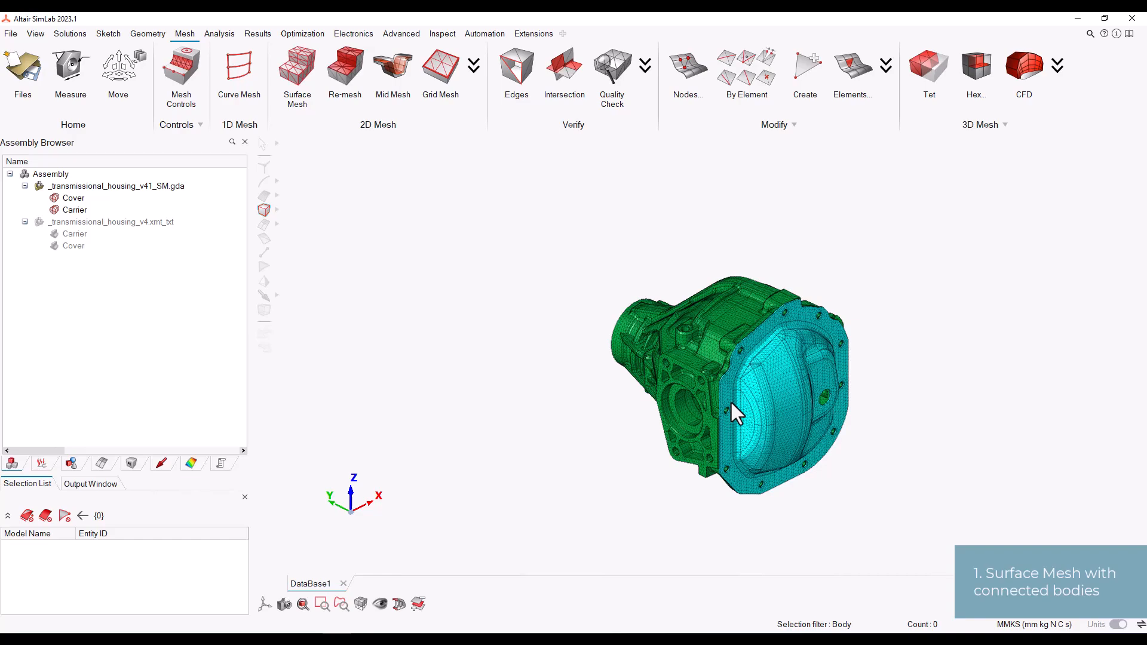
# Step: Display the element non-manifold edges and examine the interface between the meshed cover and carrier, restoring the isometric view
pyautogui.scroll(5, 731, 404)
pyautogui.scroll(5, 751, 421)
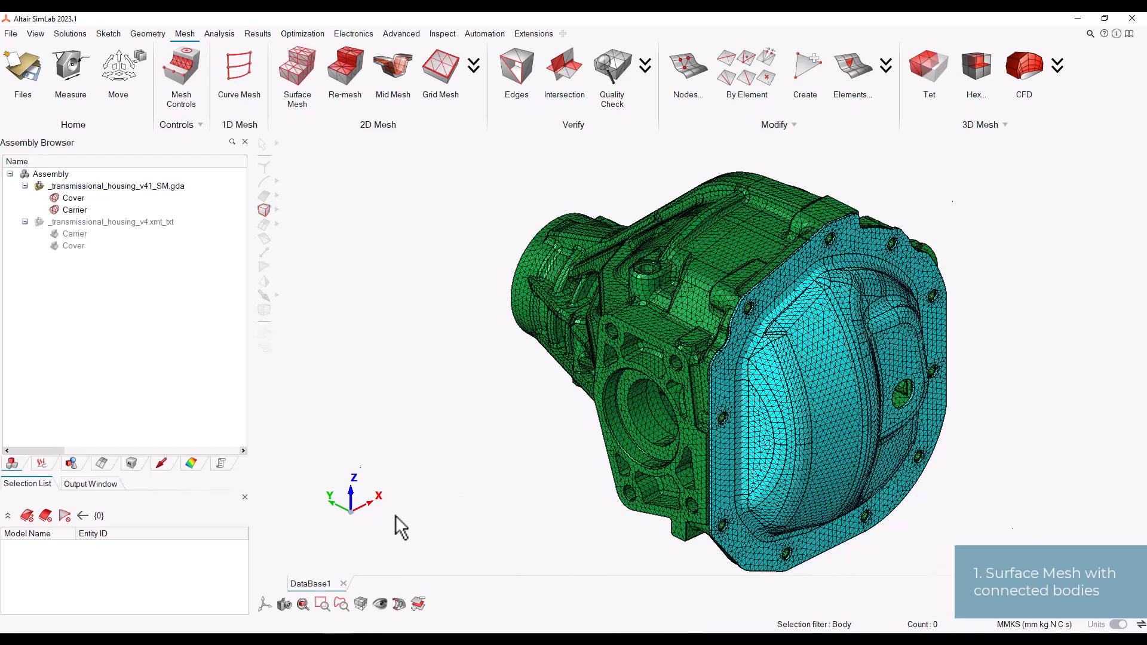
pyautogui.click(360, 603)
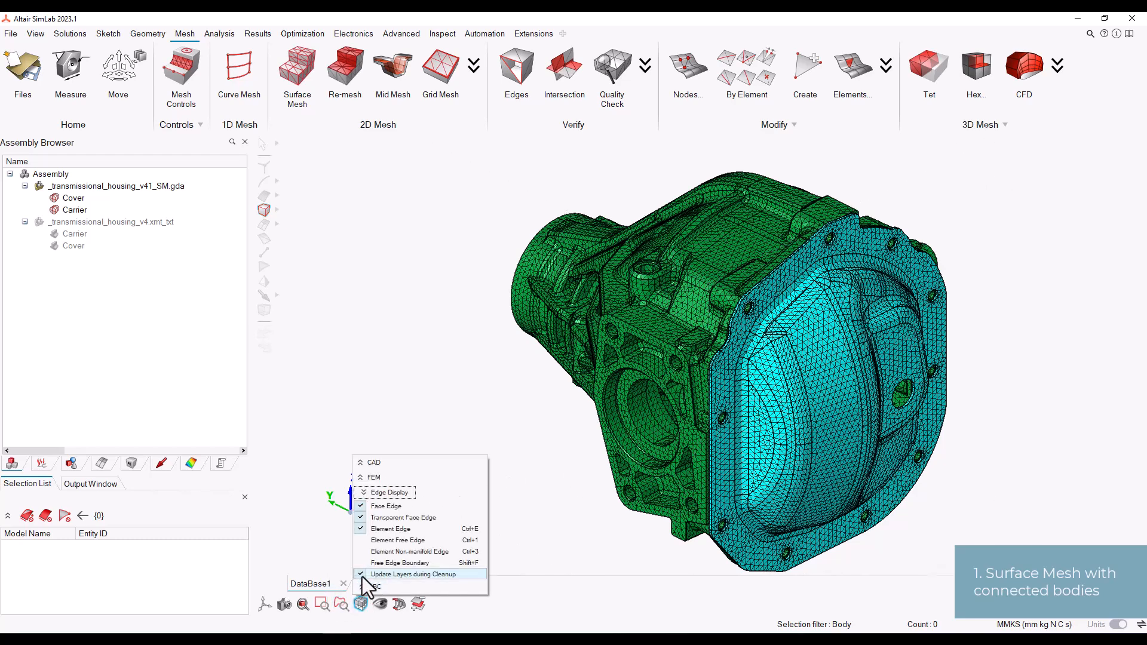
pyautogui.click(364, 555)
pyautogui.moveTo(648, 281)
pyautogui.mouseDown(button='middle')
pyautogui.moveTo(681, 299)
pyautogui.moveTo(663, 308)
pyautogui.moveTo(687, 300)
pyautogui.moveTo(742, 316)
pyautogui.mouseUp(button='middle')
pyautogui.scroll(5, 765, 246)
pyautogui.moveTo(769, 238)
pyautogui.mouseDown(button='middle')
pyautogui.moveTo(786, 265)
pyautogui.moveTo(780, 289)
pyautogui.moveTo(699, 279)
pyautogui.mouseUp(button='middle')
pyautogui.scroll(-5, 628, 346)
pyautogui.moveTo(268, 611)
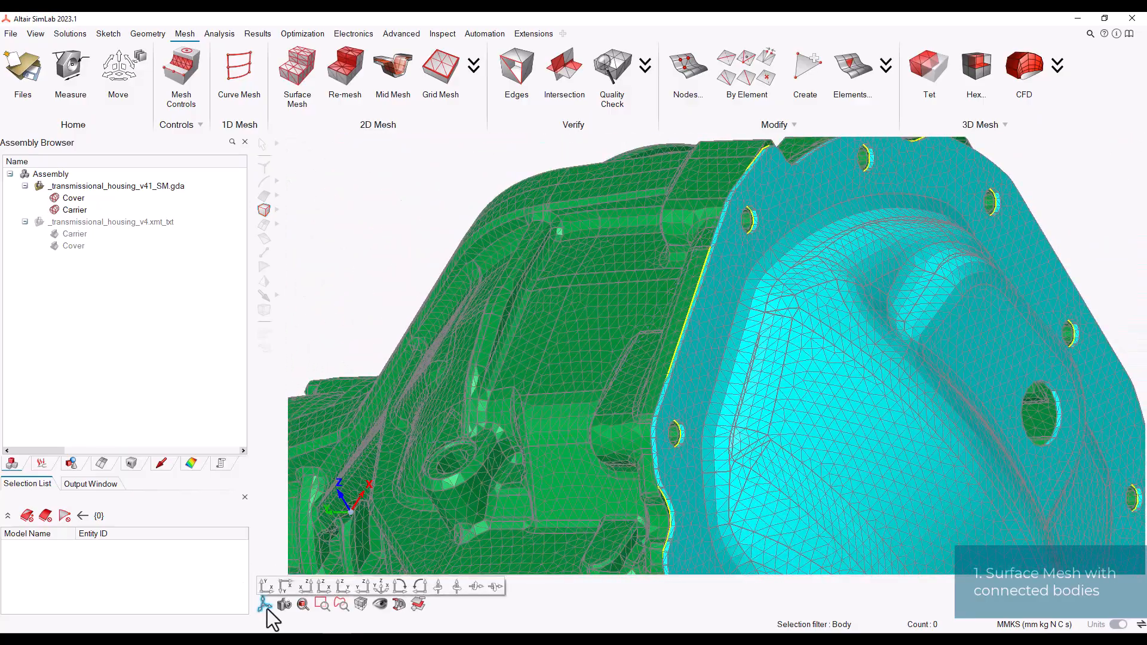
pyautogui.click(380, 586)
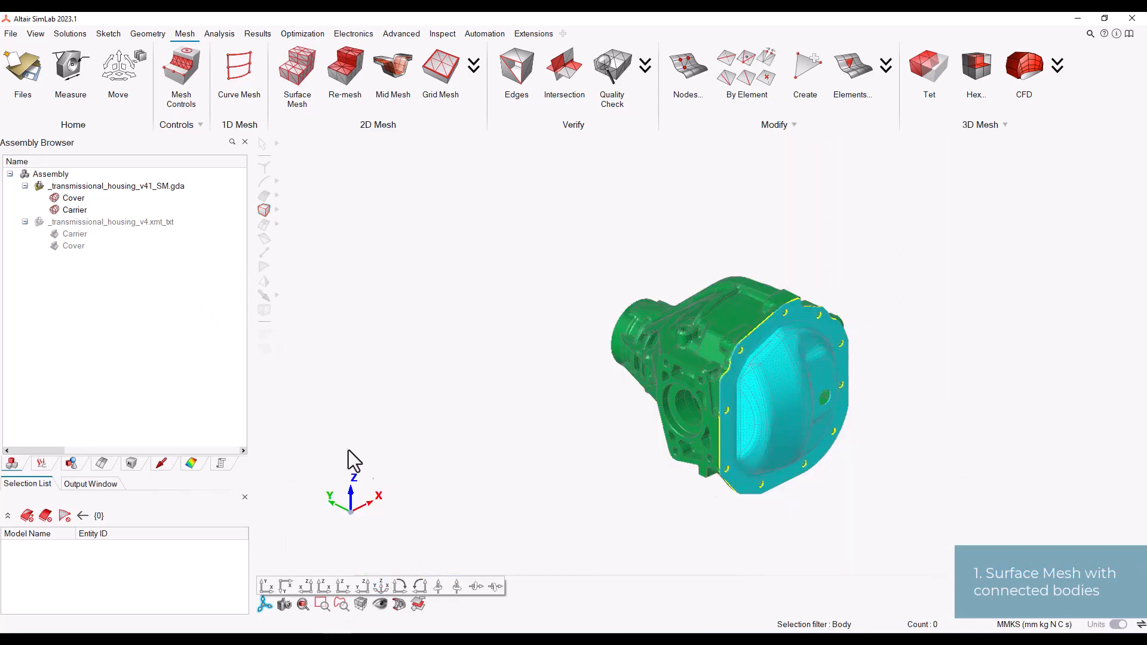
# Step: Turn off the non-manifold edge display and show the original CAD model in place of the surface mesh
pyautogui.click(361, 603)
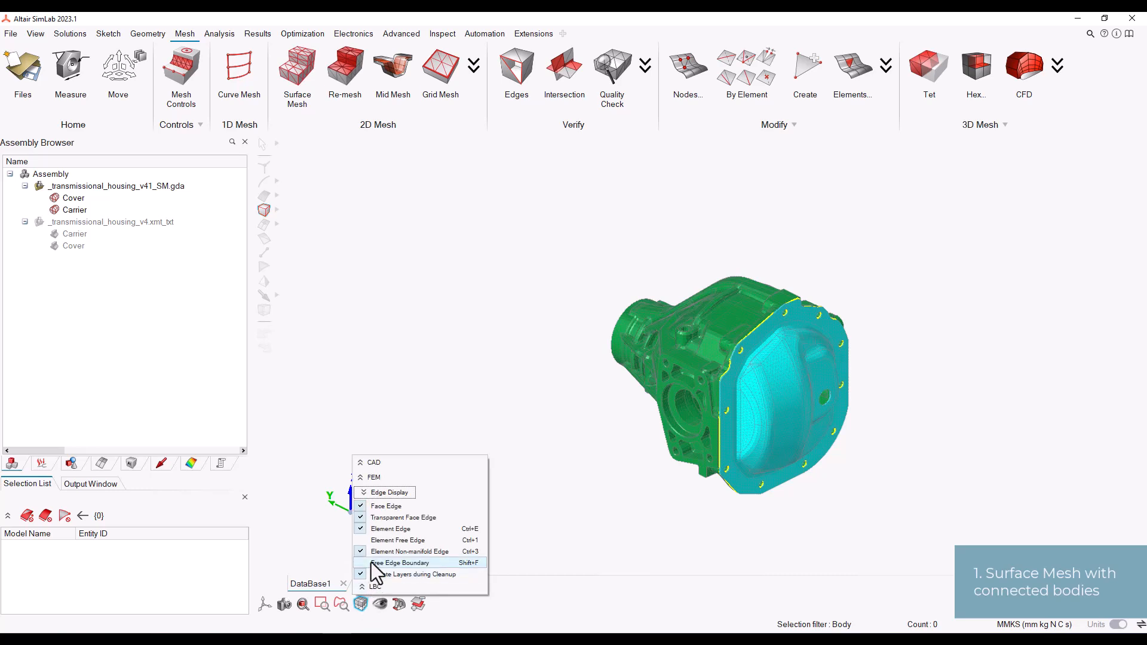
pyautogui.click(377, 553)
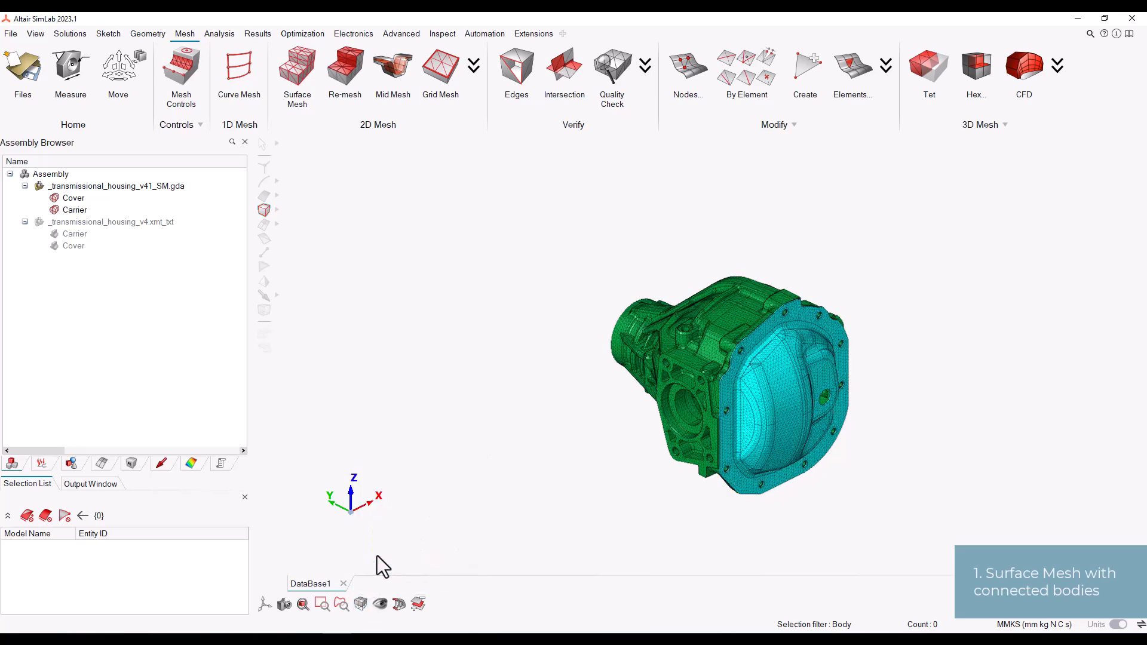
pyautogui.click(41, 188)
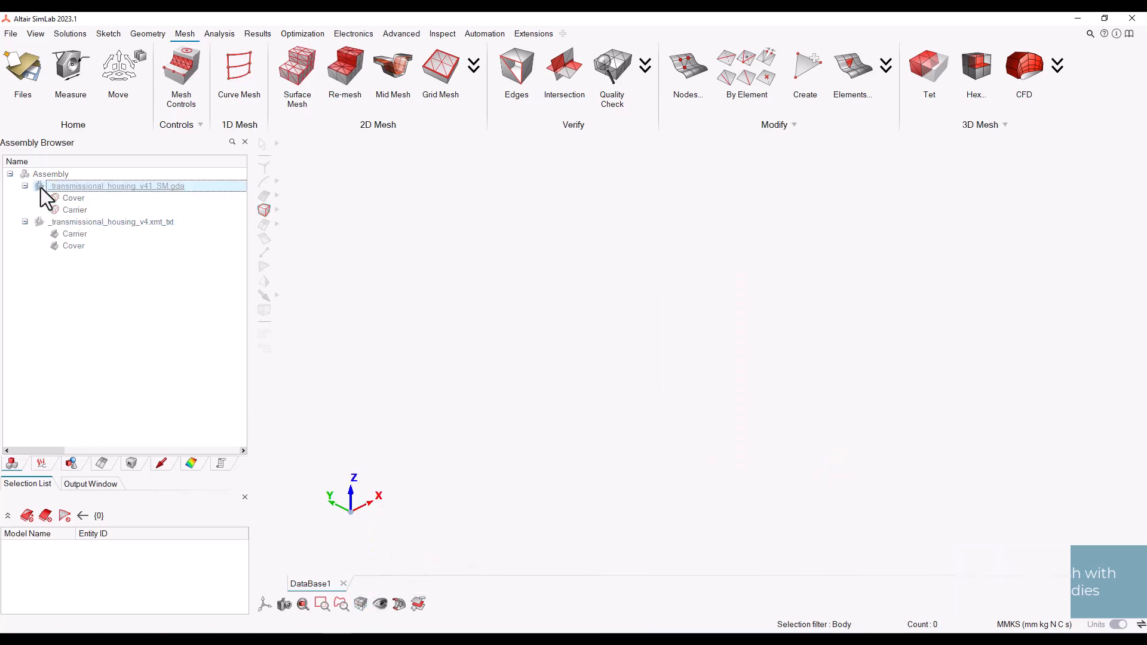
pyautogui.click(40, 221)
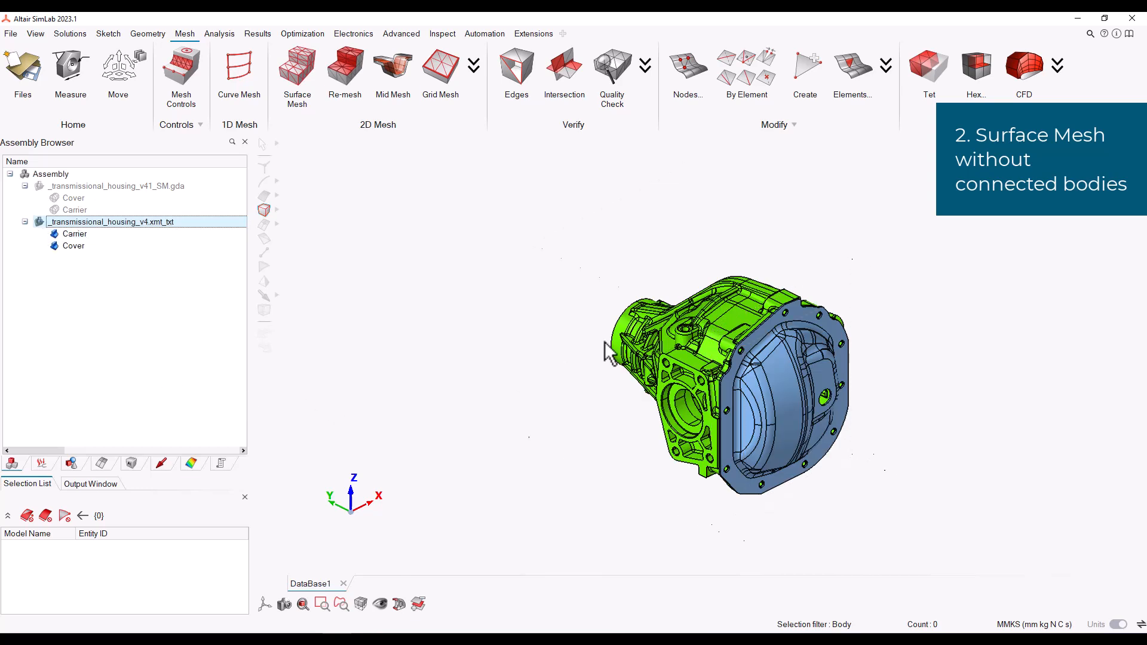
# Step: Surface mesh the Carrier and Cover at 4 mm average size without a matching mesh, creating the mesh in a new model
pyautogui.click(720, 303)
pyautogui.click(769, 354)
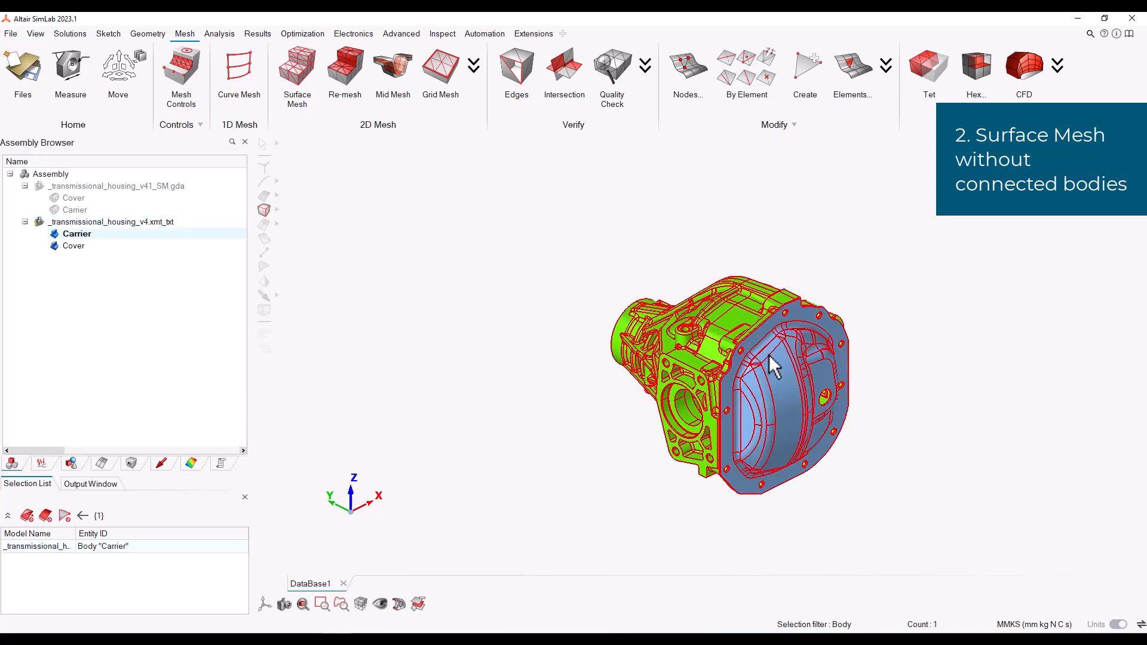
pyautogui.click(297, 74)
pyautogui.click(432, 356)
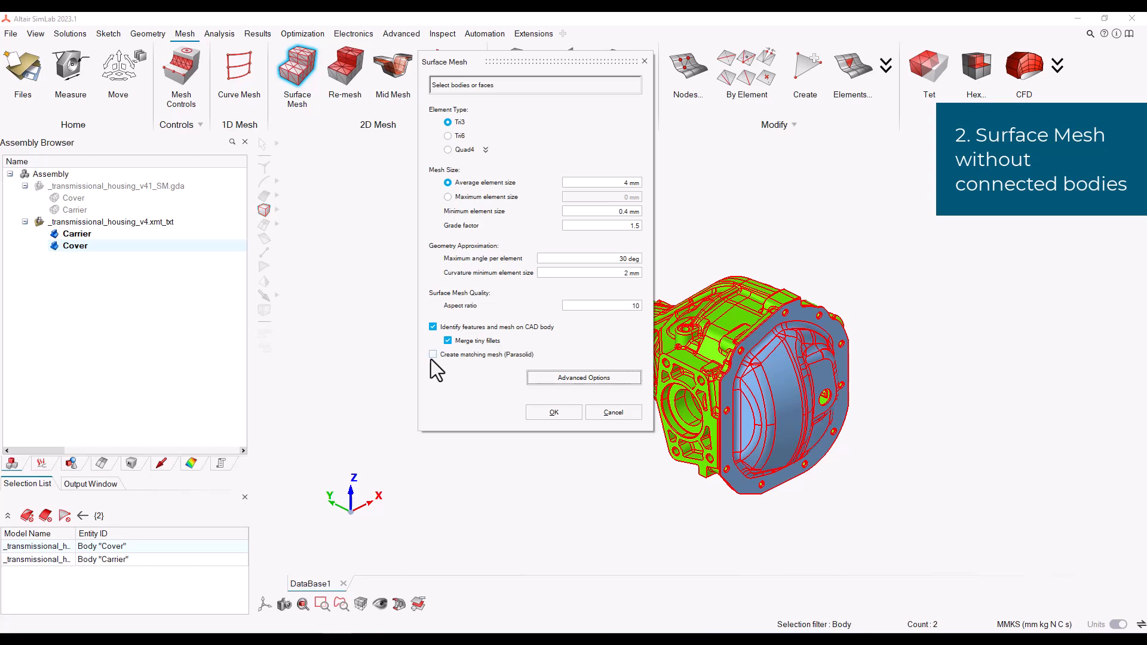
pyautogui.click(551, 417)
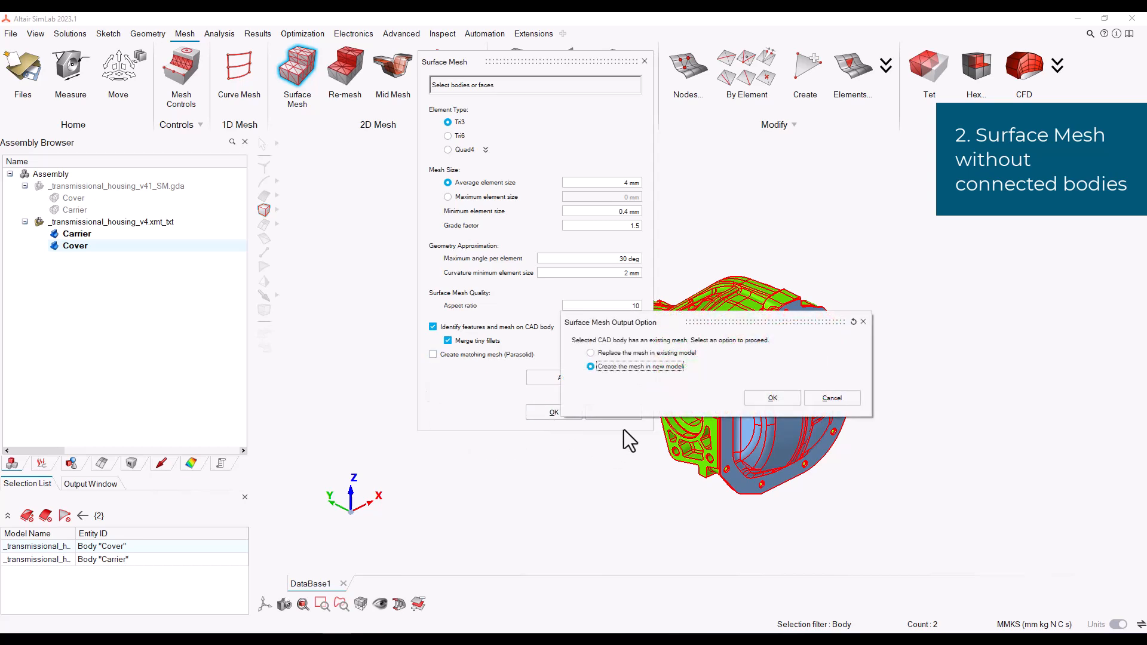
pyautogui.click(754, 396)
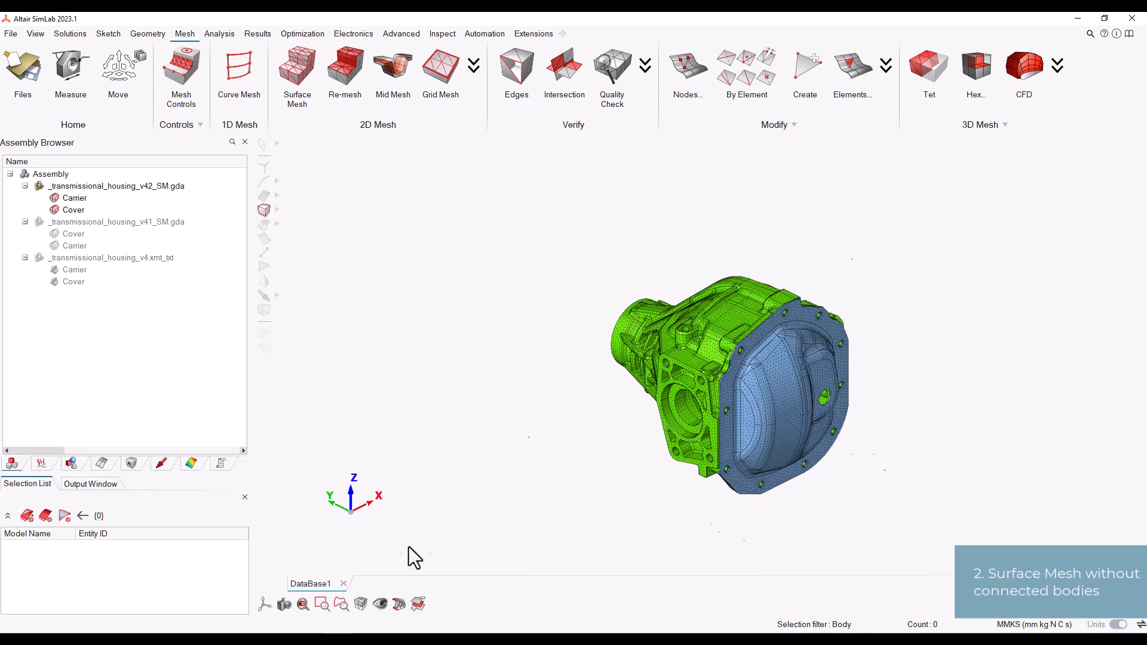
# Step: Check the new surface mesh for element non-manifold edges along the cover and carrier interface, returning to the isometric view
pyautogui.click(366, 600)
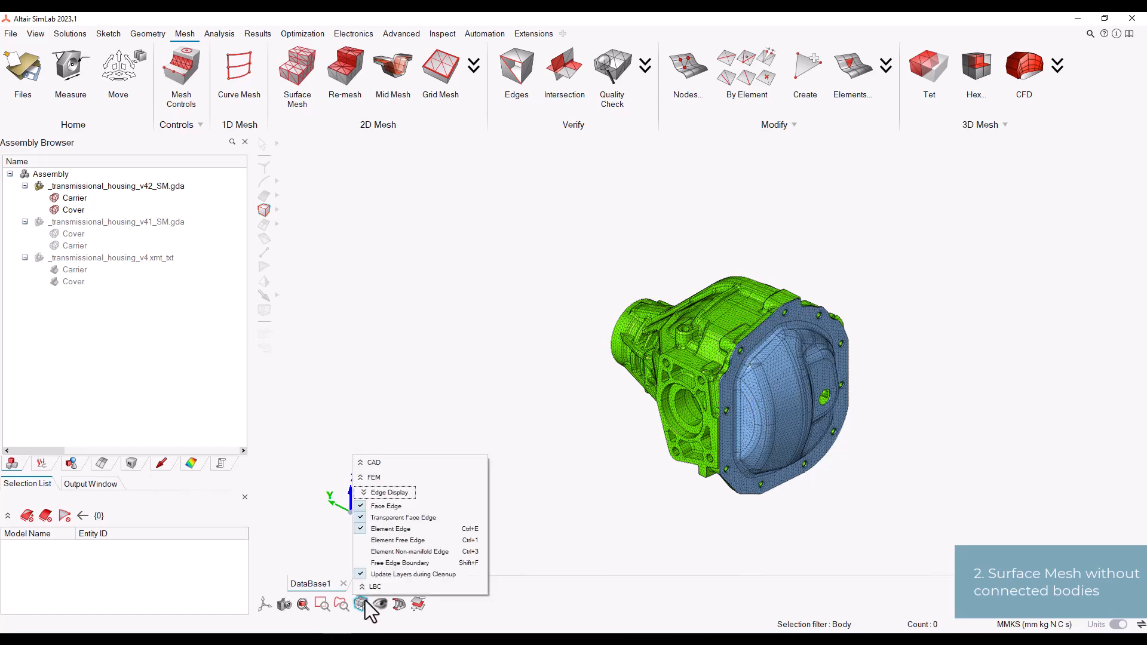
pyautogui.click(381, 554)
pyautogui.scroll(6, 751, 331)
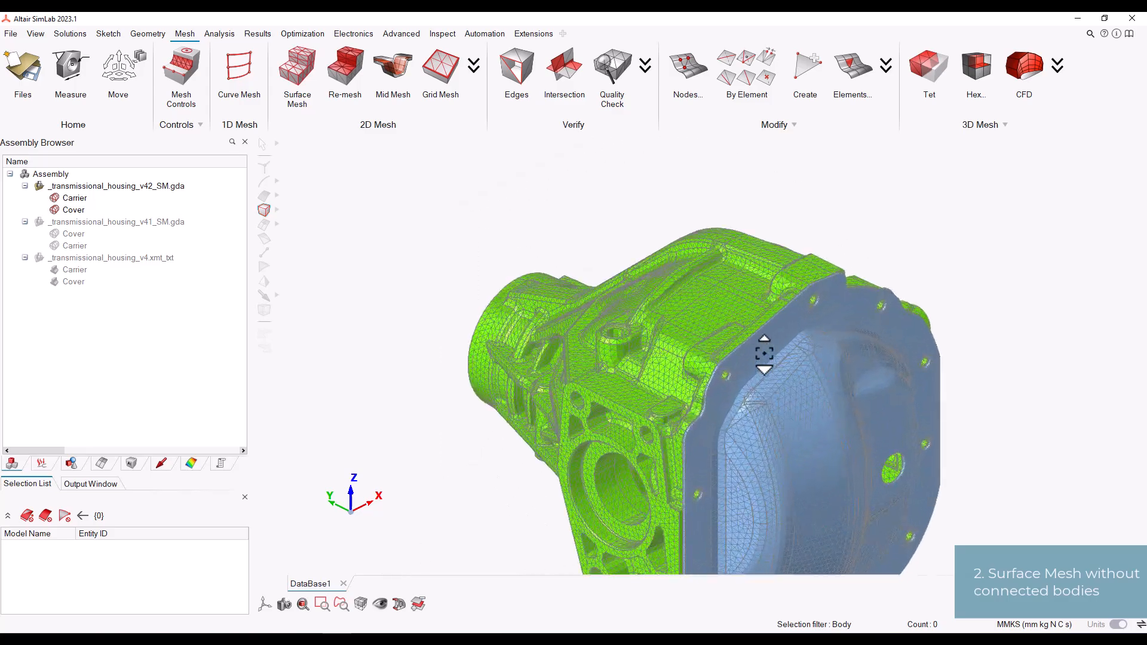
pyautogui.moveTo(749, 320)
pyautogui.mouseDown(button='middle')
pyautogui.moveTo(826, 341)
pyautogui.moveTo(780, 338)
pyautogui.mouseUp(button='middle')
pyautogui.scroll(6, 815, 337)
pyautogui.scroll(-8, 775, 320)
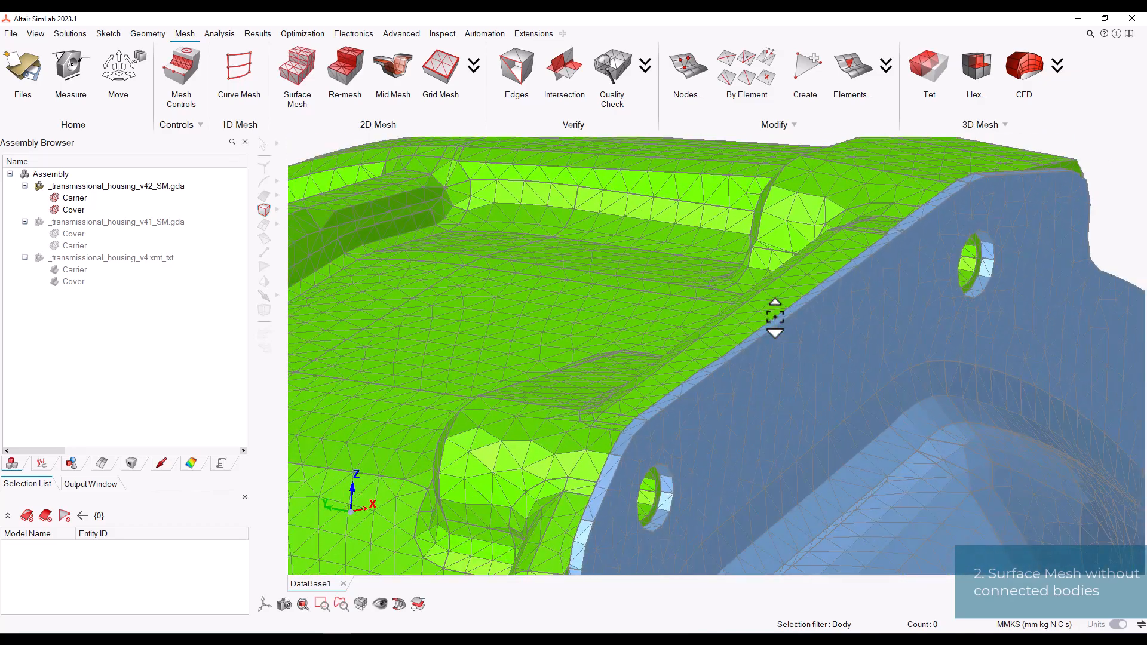
pyautogui.scroll(-5, 774, 316)
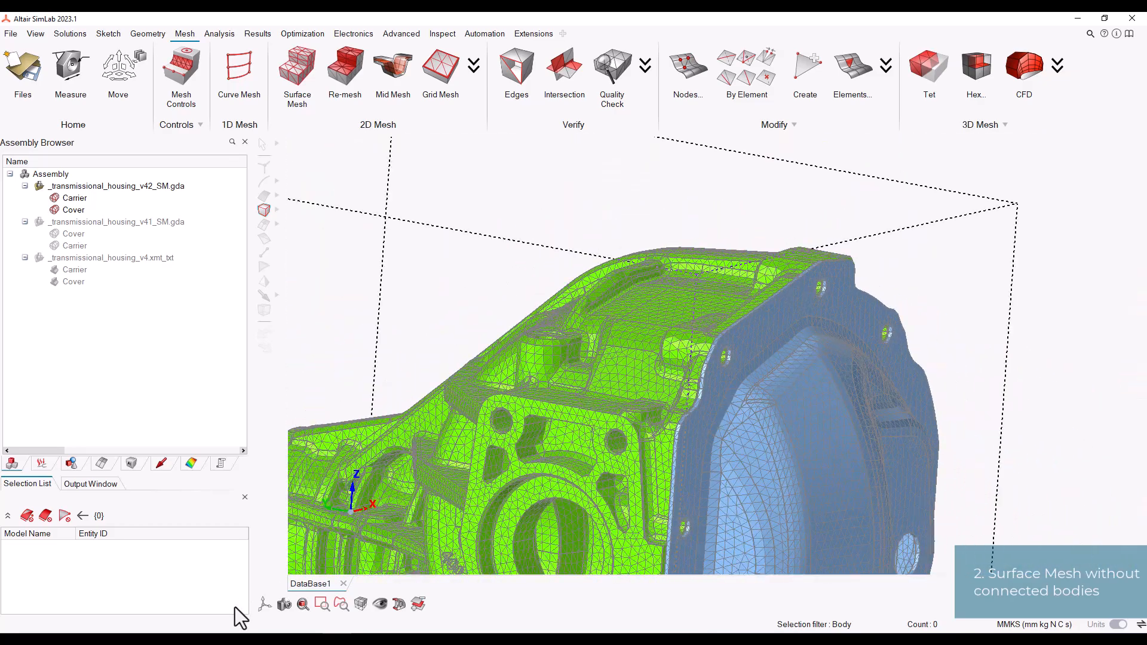
pyautogui.click(265, 605)
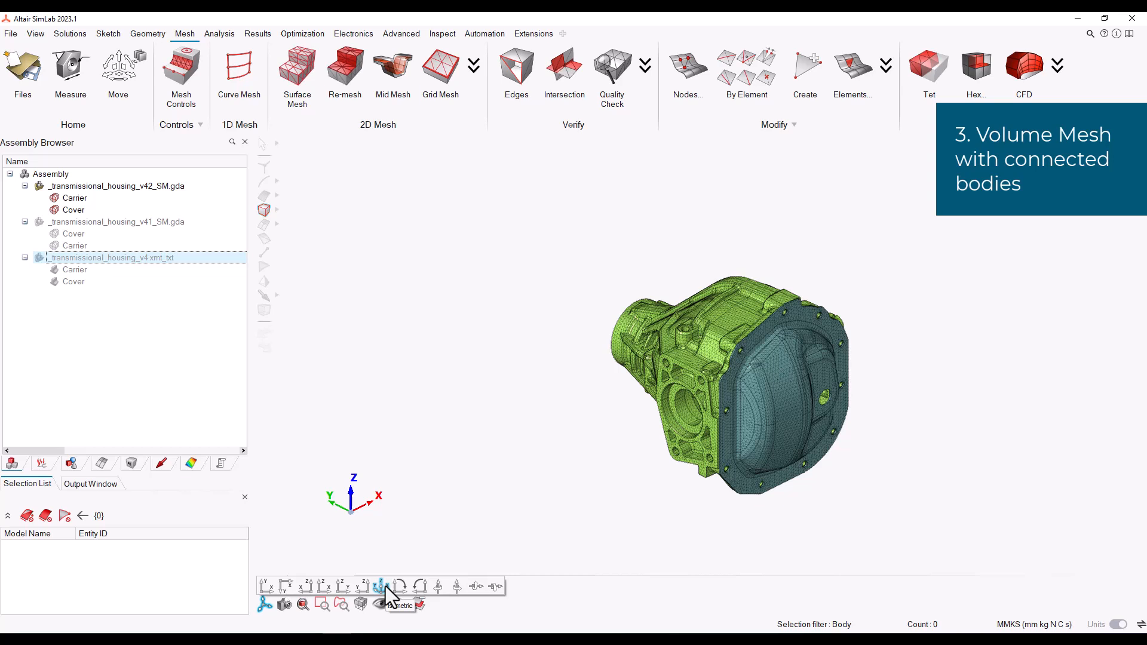
# Step: Show the original CAD model in place of the second surface mesh and select its Carrier and Cover bodies
pyautogui.click(38, 186)
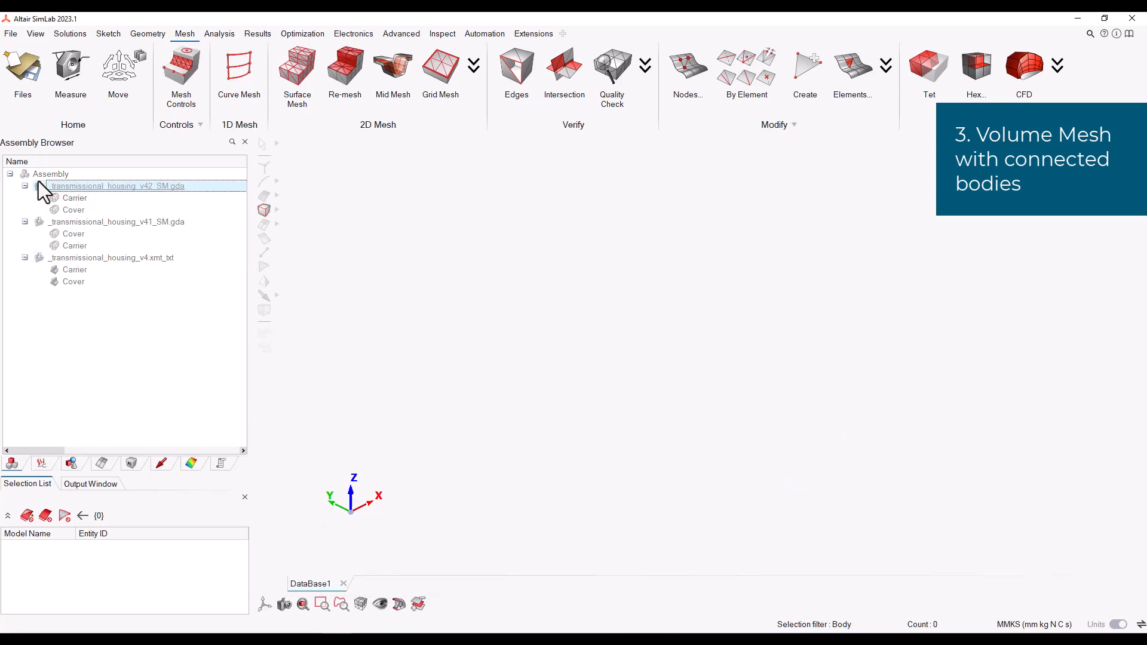
pyautogui.click(39, 257)
pyautogui.click(672, 328)
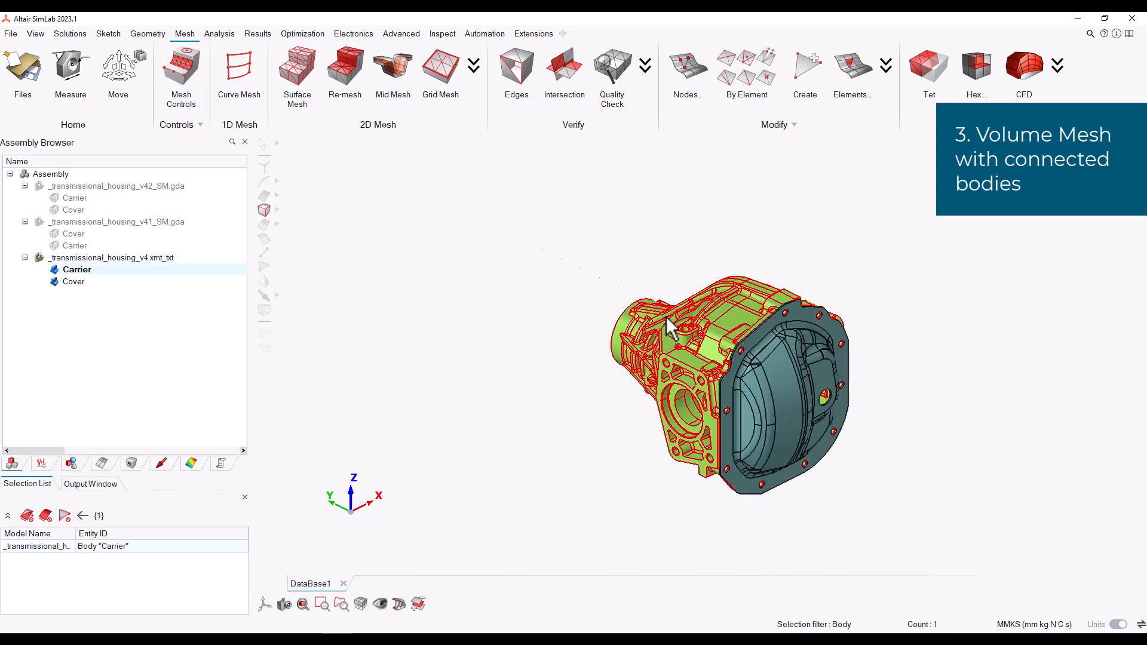
pyautogui.click(759, 399)
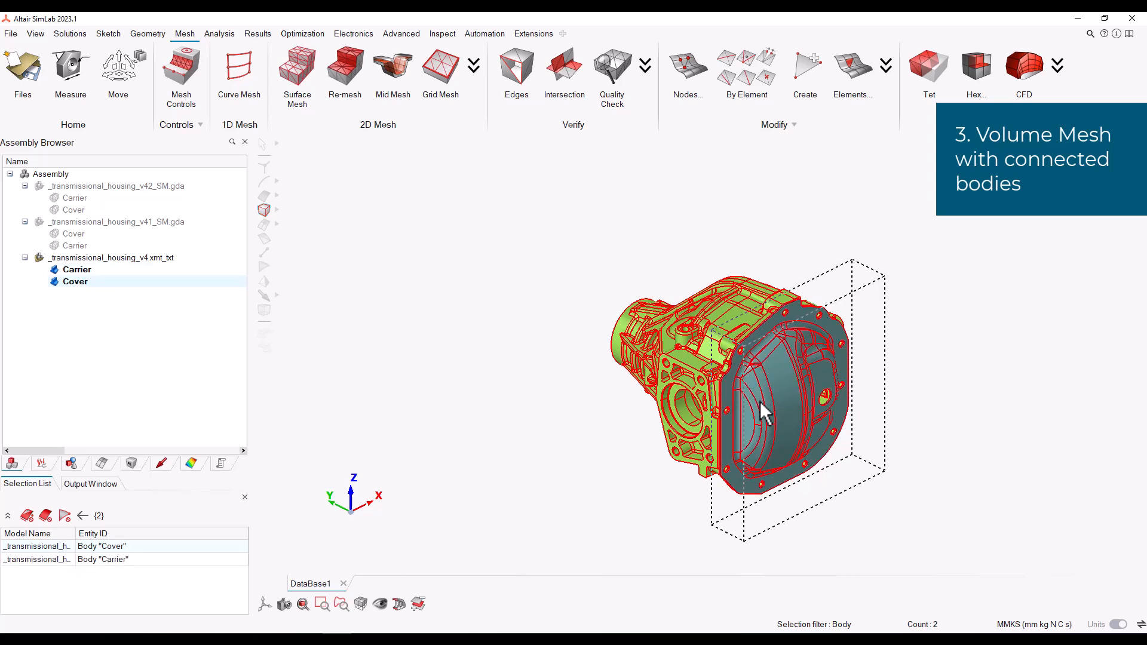
# Step: Set up a TET4 mesh for the Carrier and Cover with 4 mm average element size and Fill cavity inside volume cleared
pyautogui.click(925, 70)
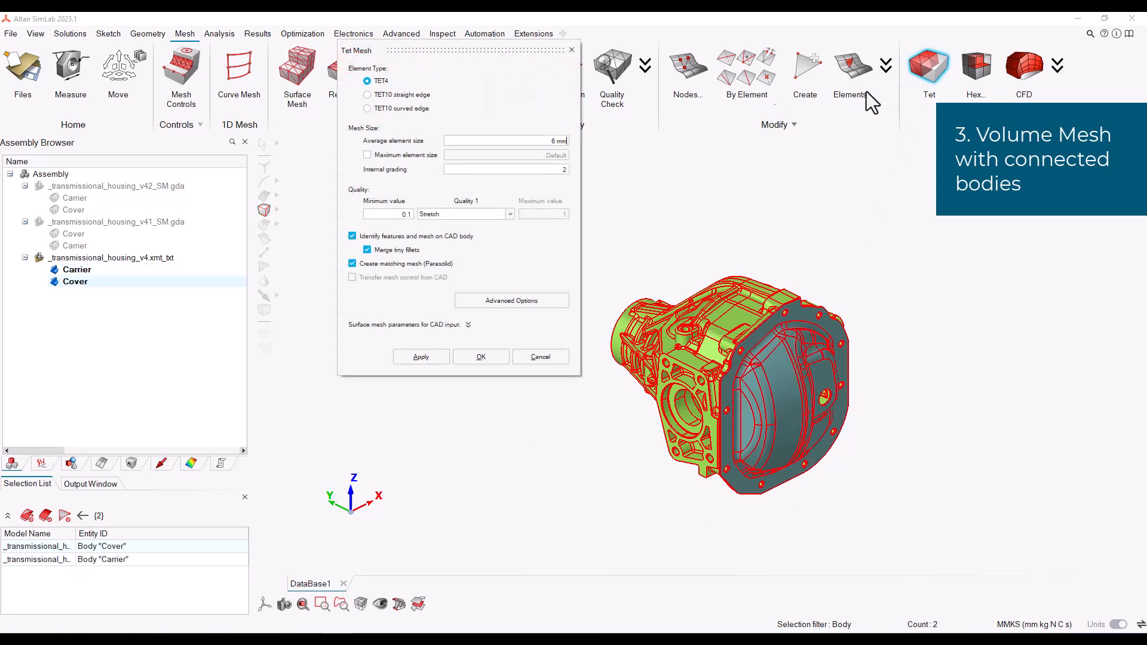
pyautogui.doubleClick(556, 141)
pyautogui.write('4')
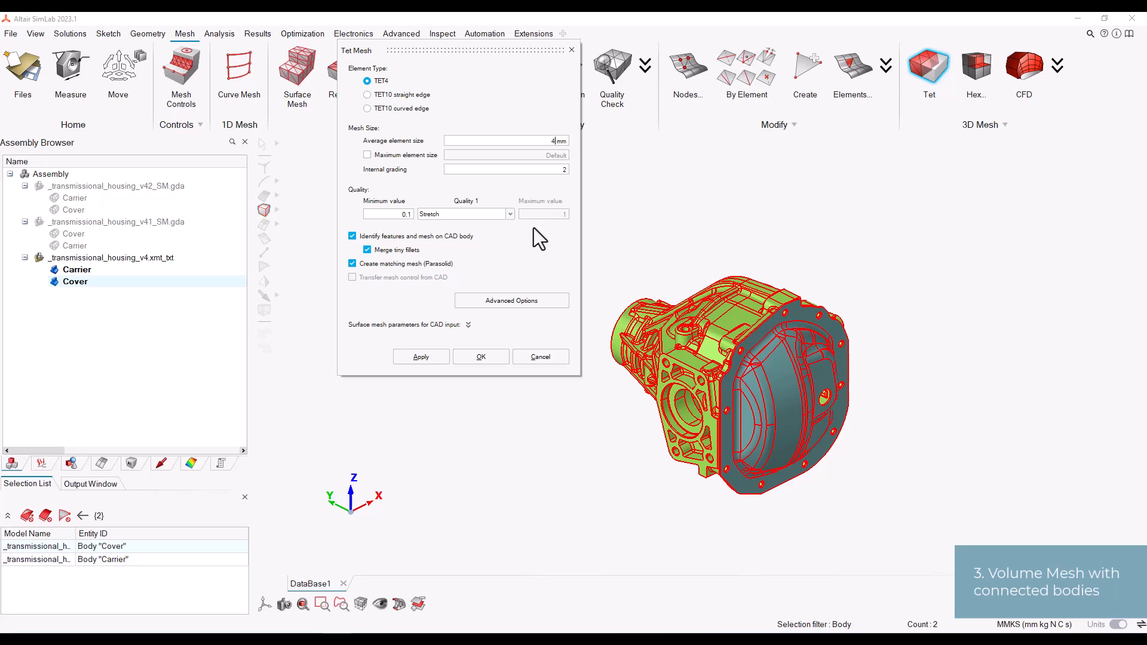
pyautogui.click(521, 298)
pyautogui.click(393, 207)
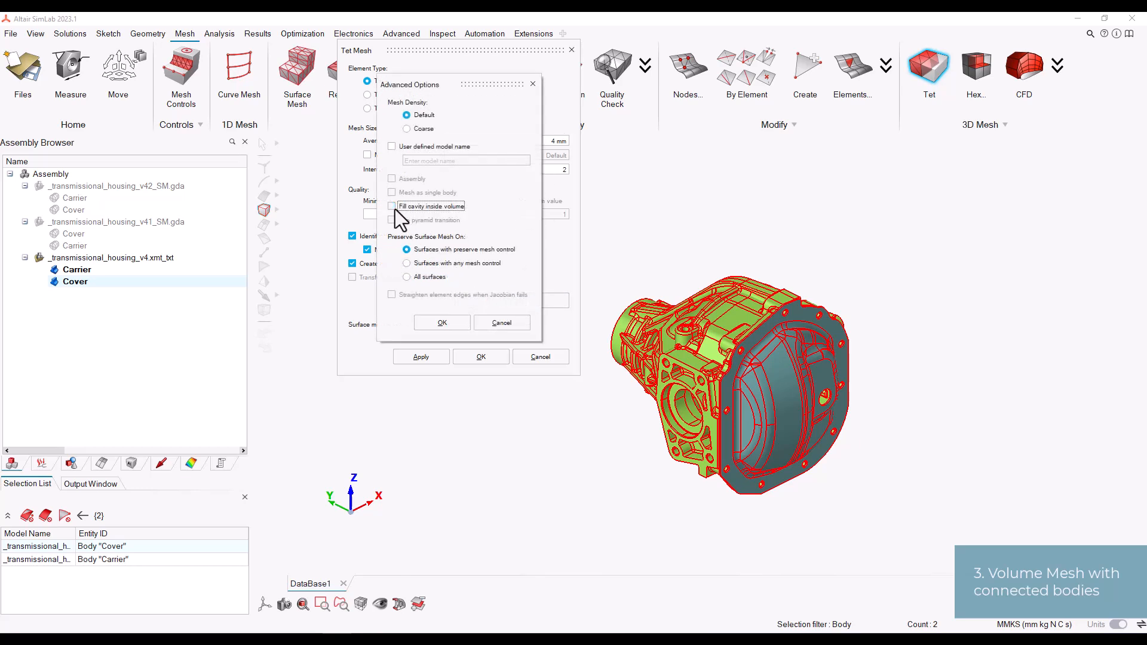
pyautogui.click(450, 323)
# Step: Set the surface mesh's maximum angle per element to 30 degrees and generate the matching tet mesh as a new model
pyautogui.click(468, 324)
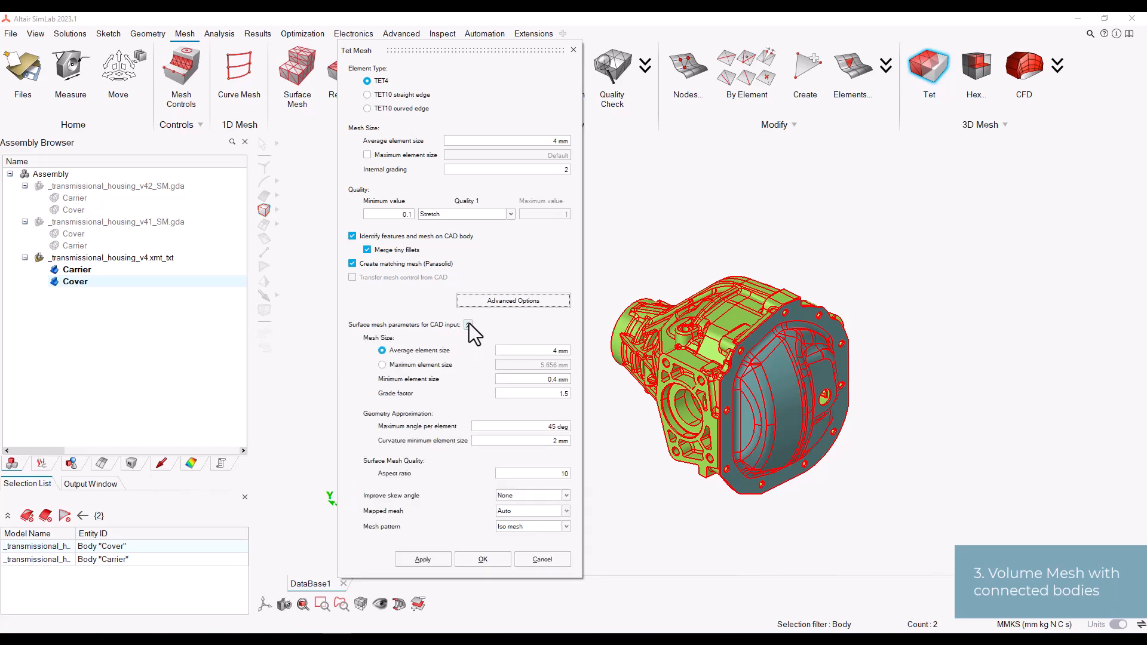
pyautogui.click(536, 428)
pyautogui.write('30')
pyautogui.click(443, 560)
pyautogui.click(729, 403)
pyautogui.click(758, 410)
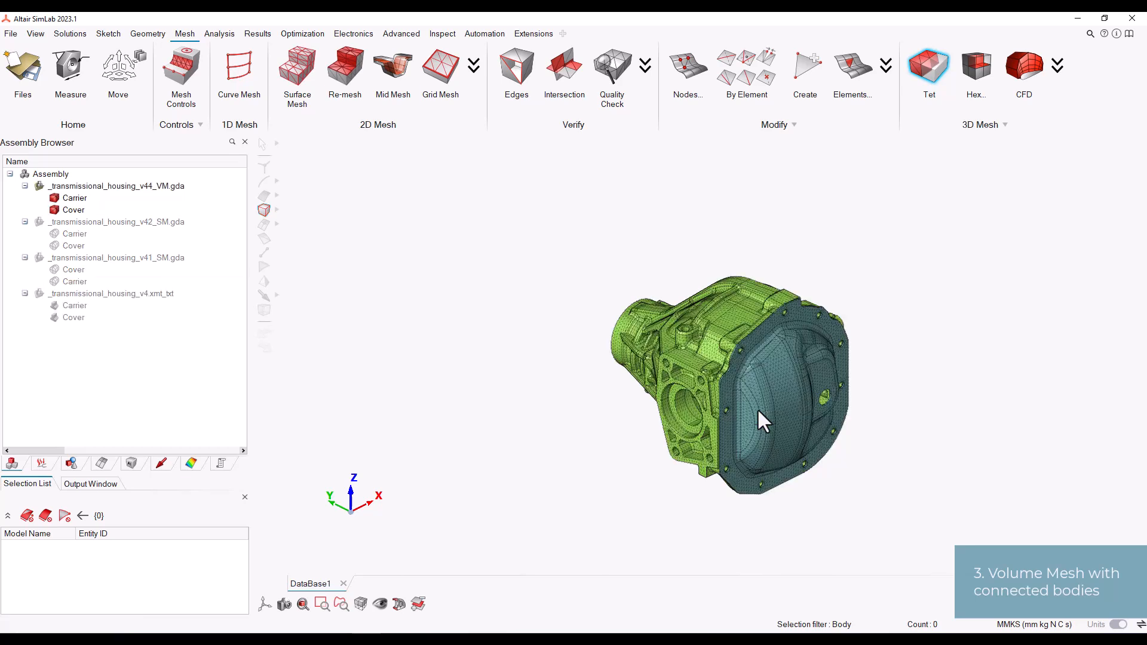
# Step: Check the volume mesh for element free edges and non-manifold edges along the cover and carrier interface, leaving only the non-manifold display on
pyautogui.click(375, 604)
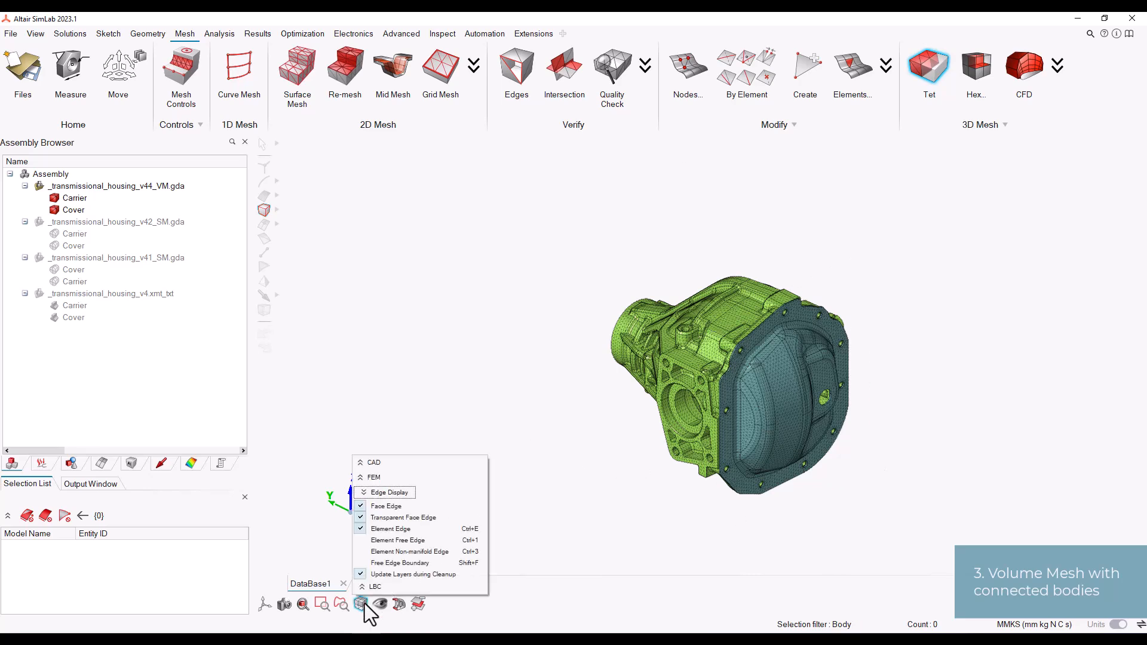
pyautogui.click(383, 542)
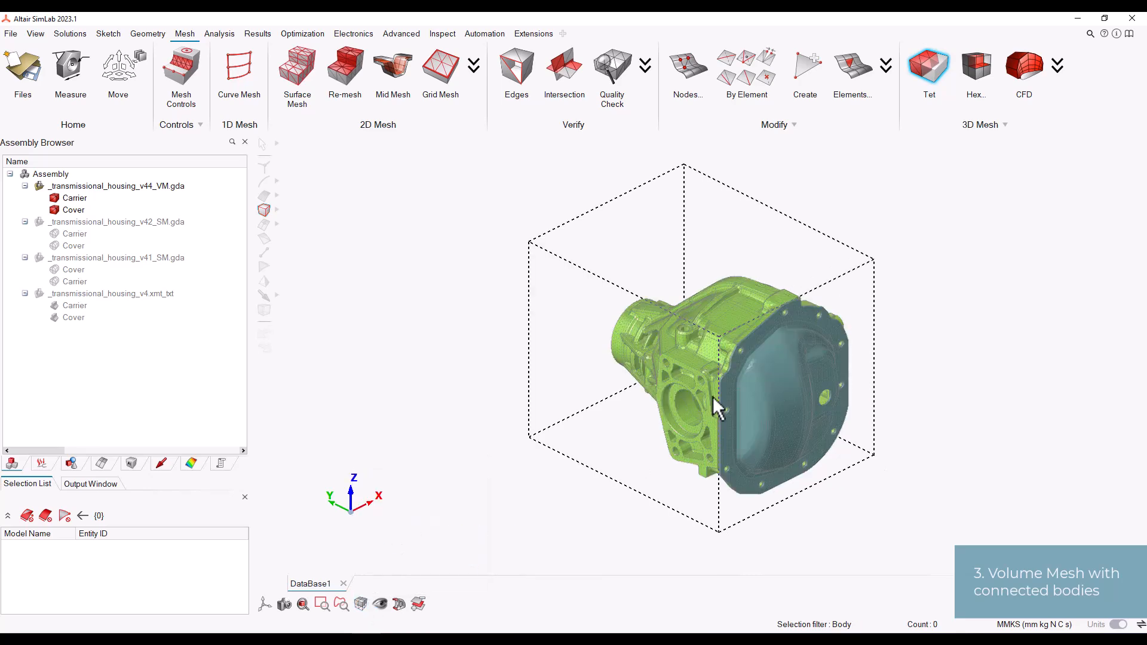
pyautogui.scroll(6, 717, 394)
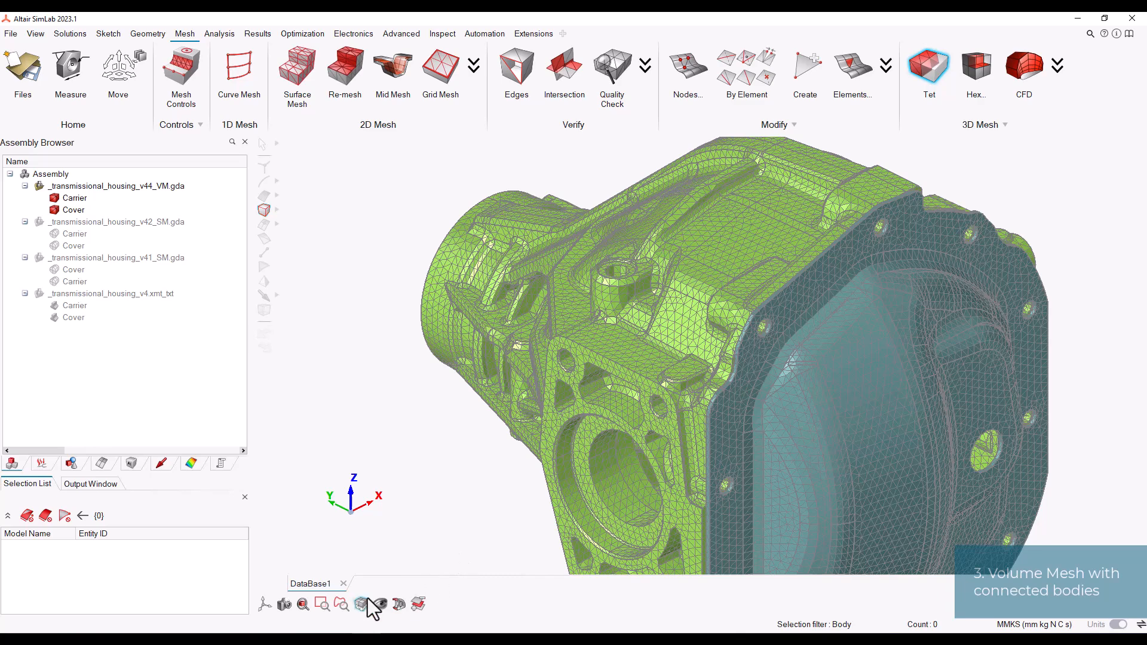
pyautogui.click(368, 602)
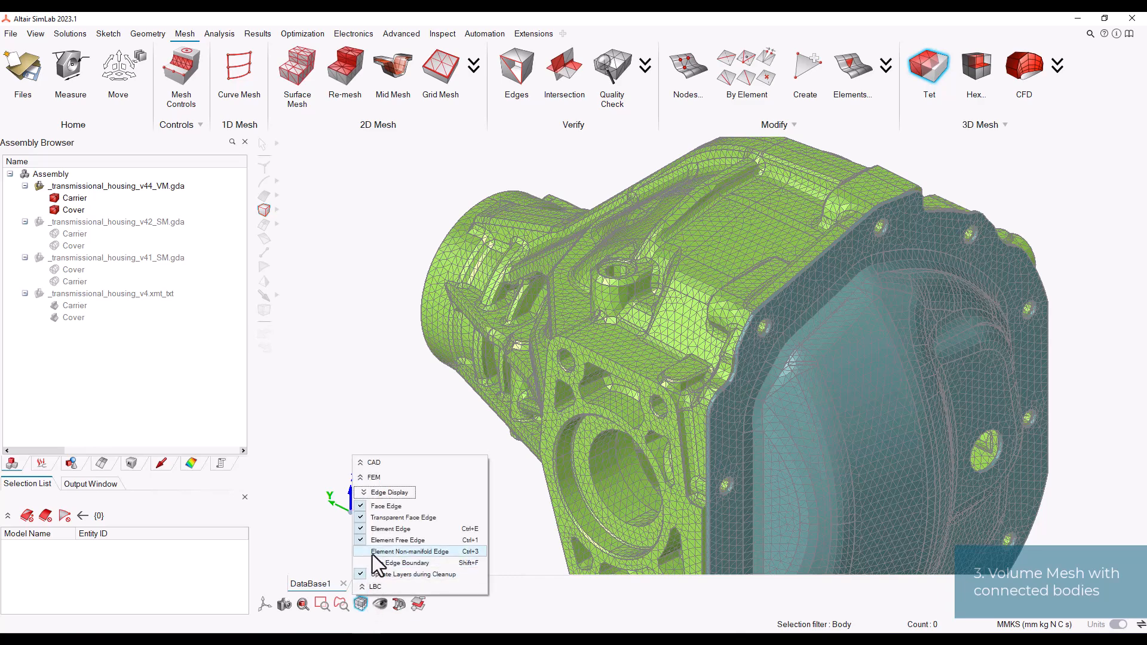
pyautogui.click(371, 553)
pyautogui.moveTo(763, 313); pyautogui.dragTo(804, 336, button='middle')
pyautogui.click(363, 599)
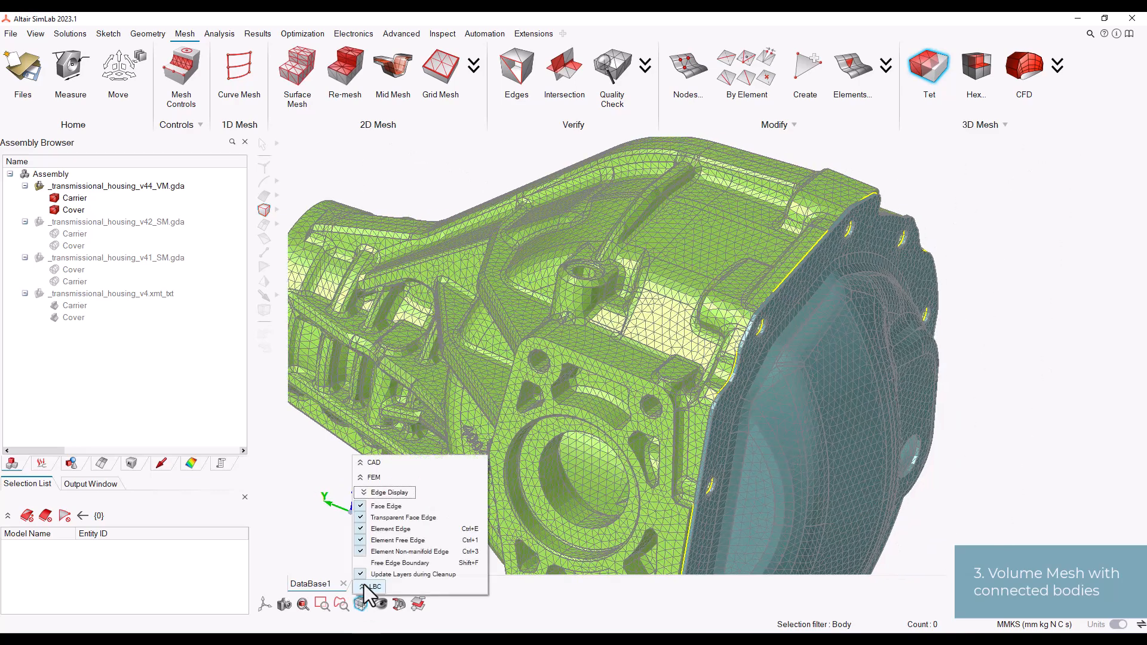
pyautogui.click(363, 539)
pyautogui.moveTo(695, 403); pyautogui.dragTo(689, 417, button='middle')
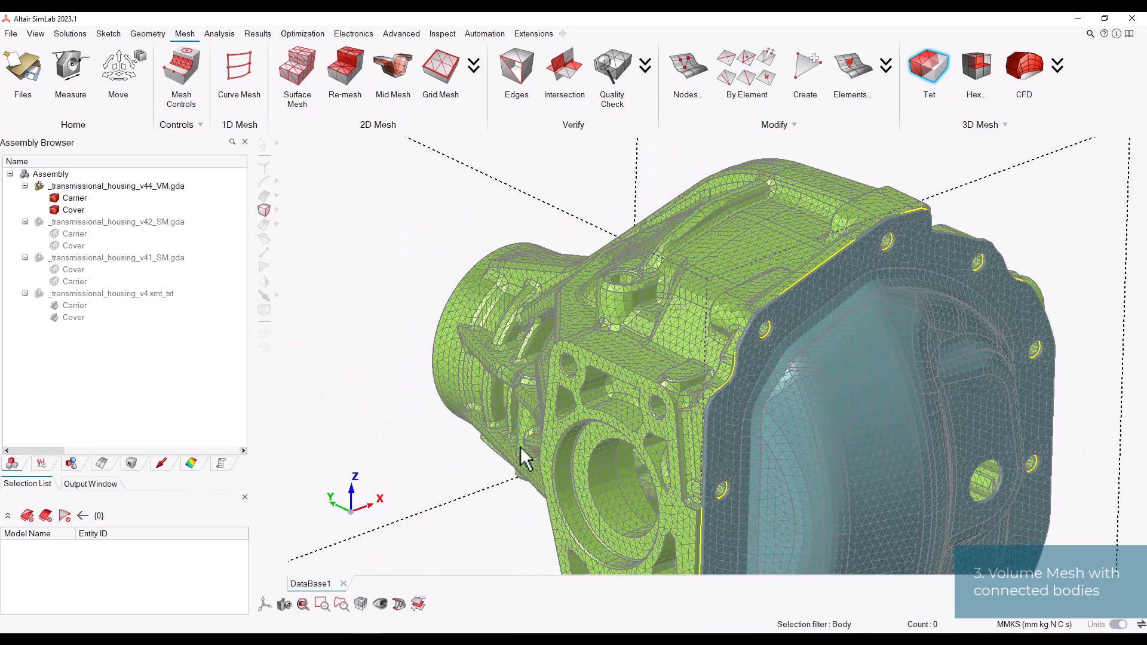
# Step: Section the volume mesh with a cutting plane normal to X and examine the tetrahedra near the carrier and cover interface
pyautogui.click(401, 601)
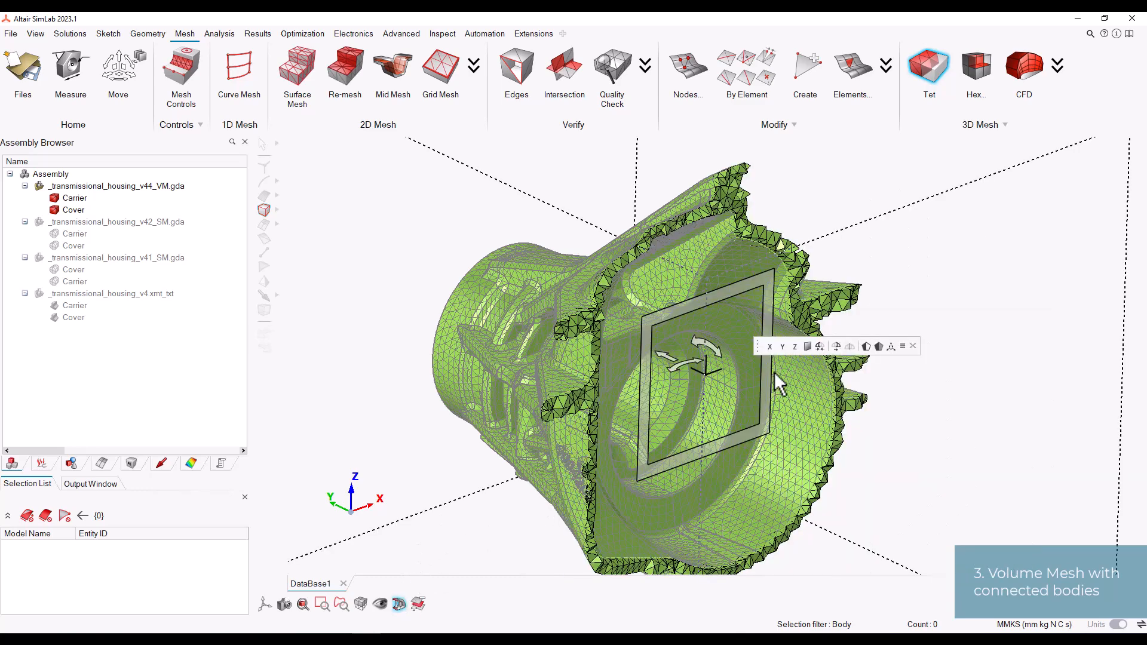
pyautogui.click(769, 346)
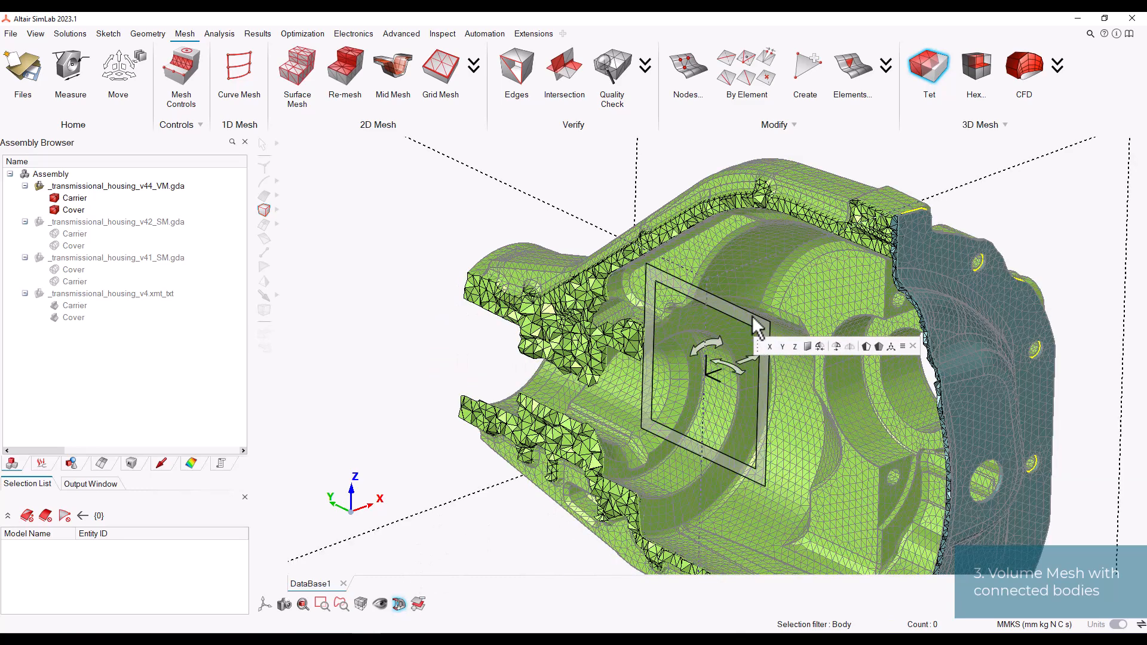
pyautogui.scroll(2, 801, 228)
pyautogui.moveTo(801, 228)
pyautogui.mouseDown(button='middle')
pyautogui.moveTo(833, 257)
pyautogui.moveTo(797, 239)
pyautogui.mouseUp(button='middle')
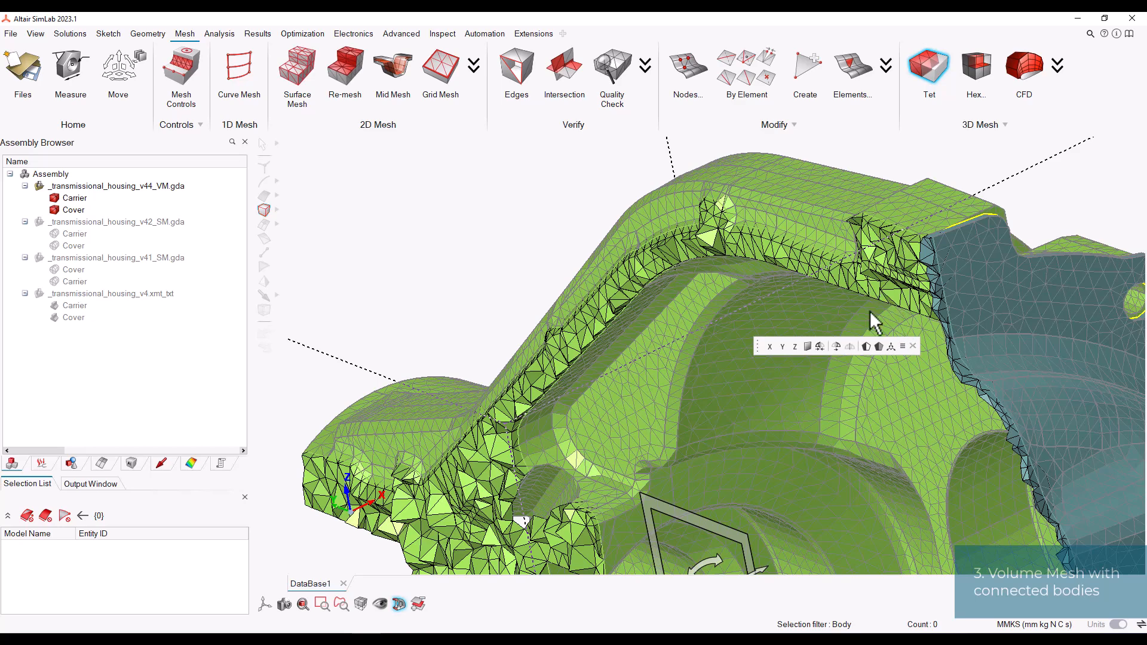
# Step: Preview the yellow cut layer color on the sectioned mesh, leaving the color option off
pyautogui.click(902, 345)
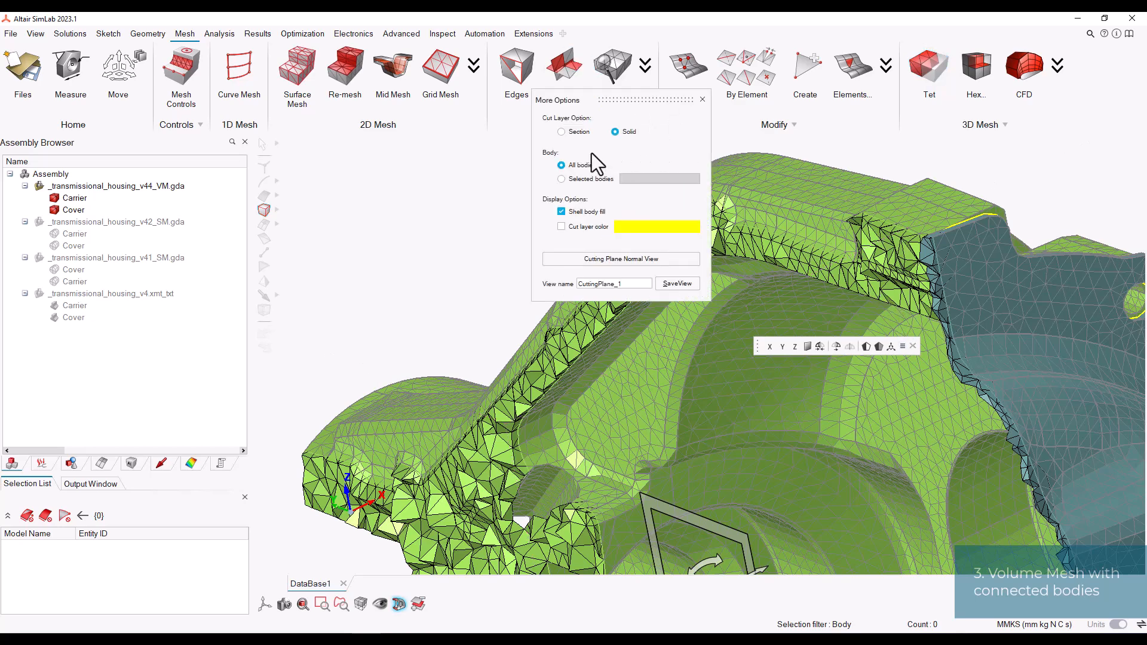
pyautogui.click(590, 226)
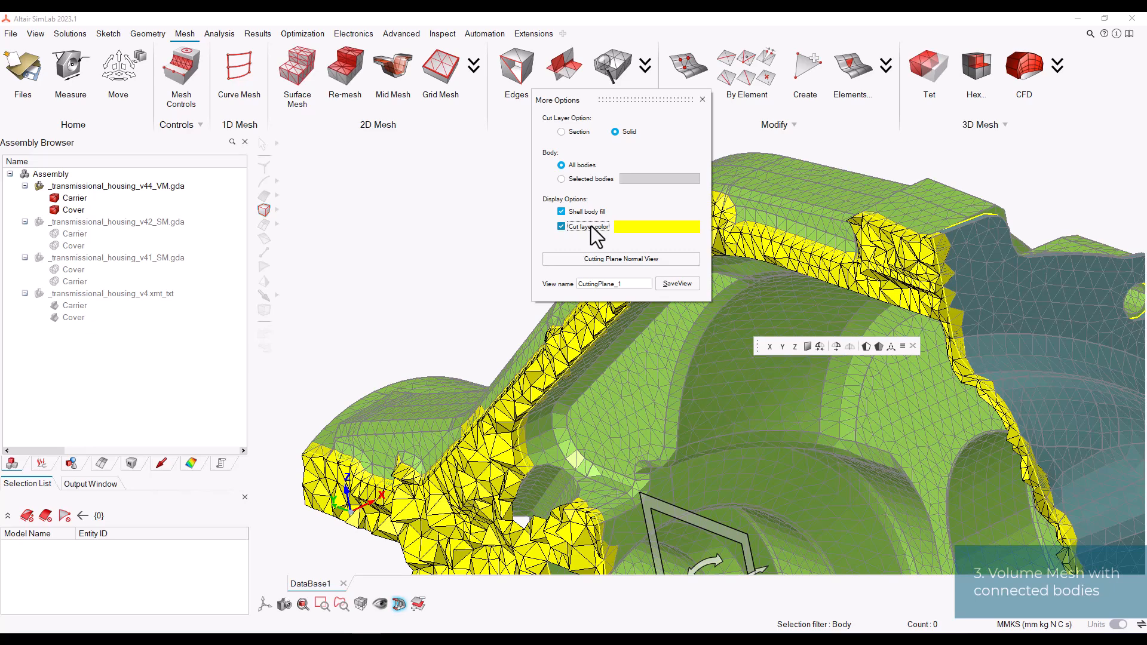
pyautogui.click(590, 225)
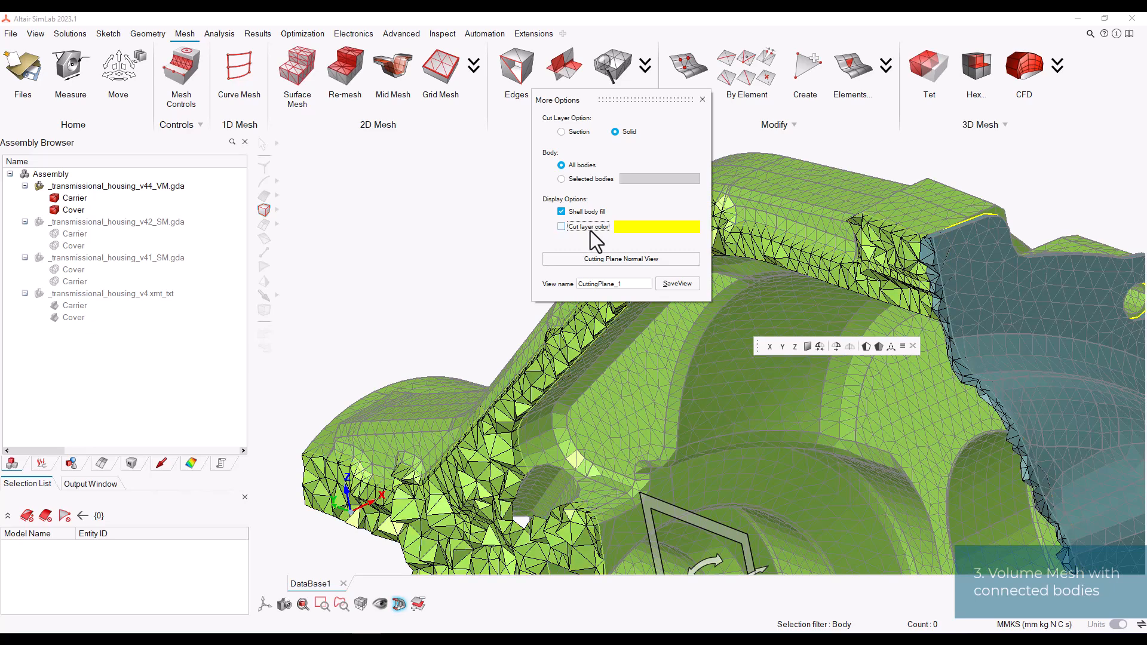
pyautogui.click(703, 99)
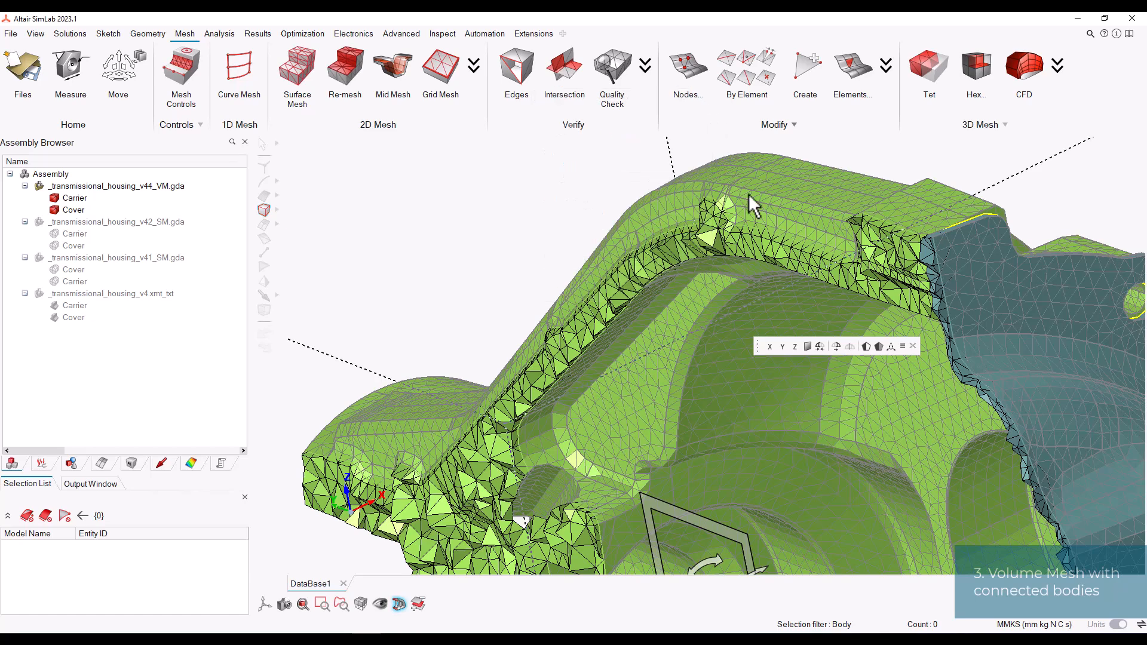
# Step: Remove the cutting plane and return the volume mesh to the isometric view
pyautogui.click(910, 347)
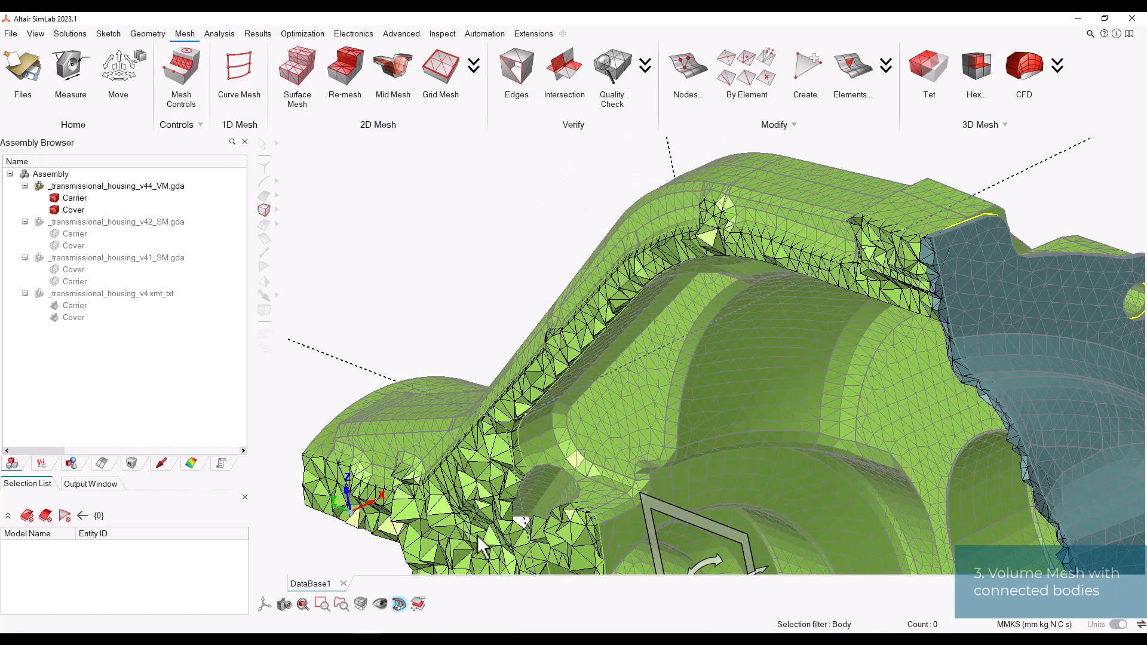
pyautogui.click(399, 602)
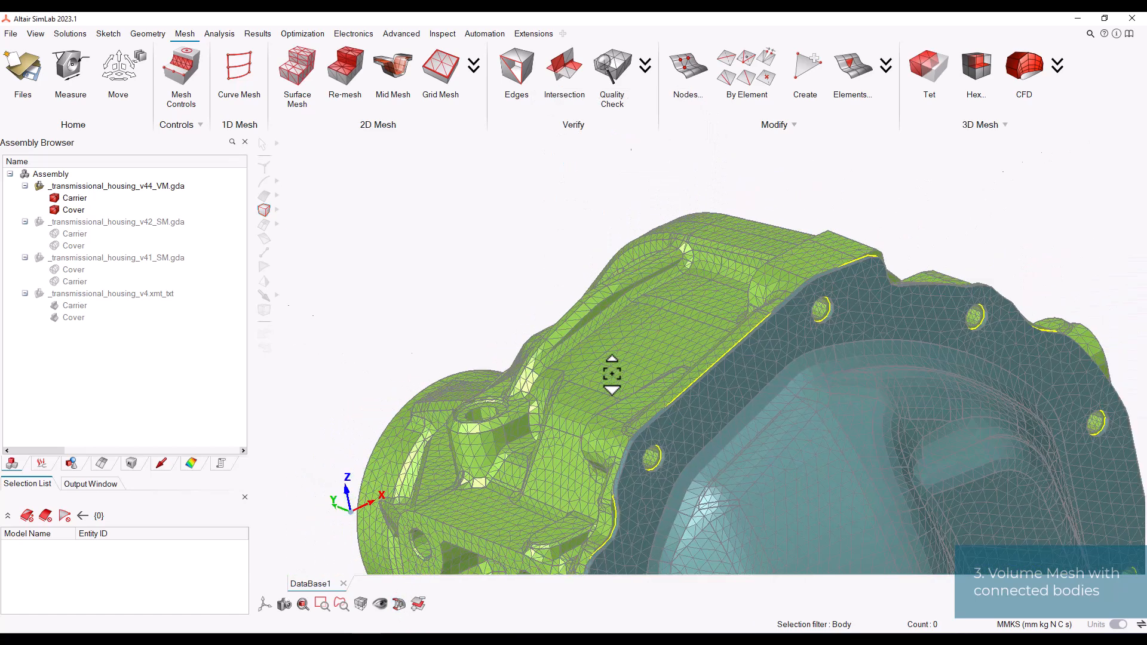
pyautogui.click(265, 604)
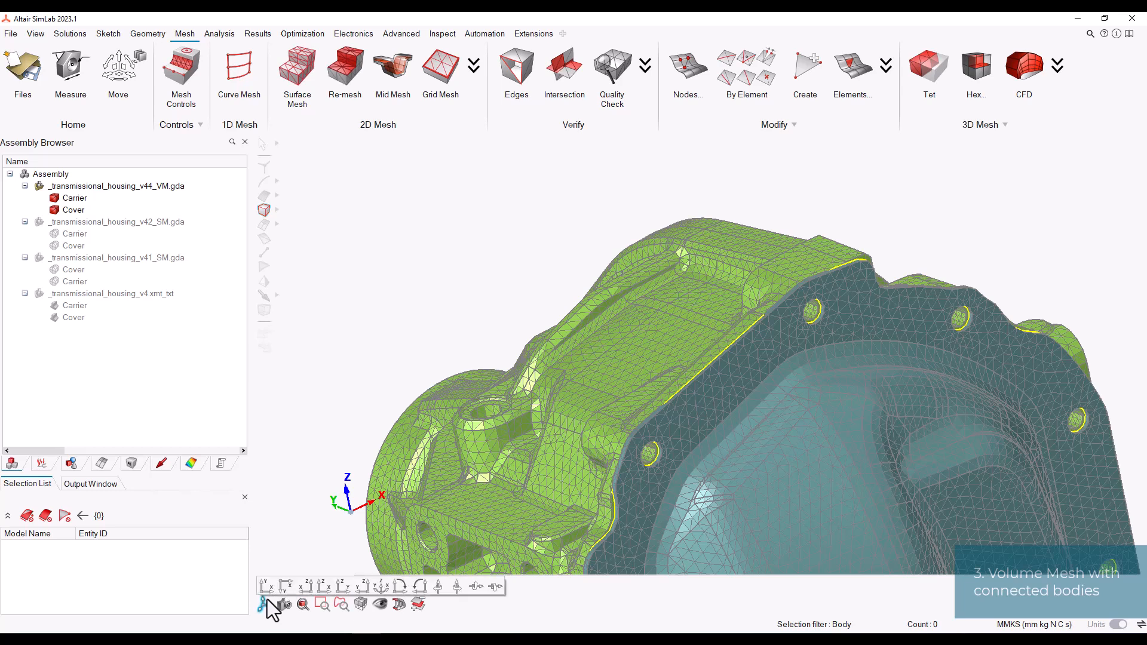
pyautogui.click(379, 589)
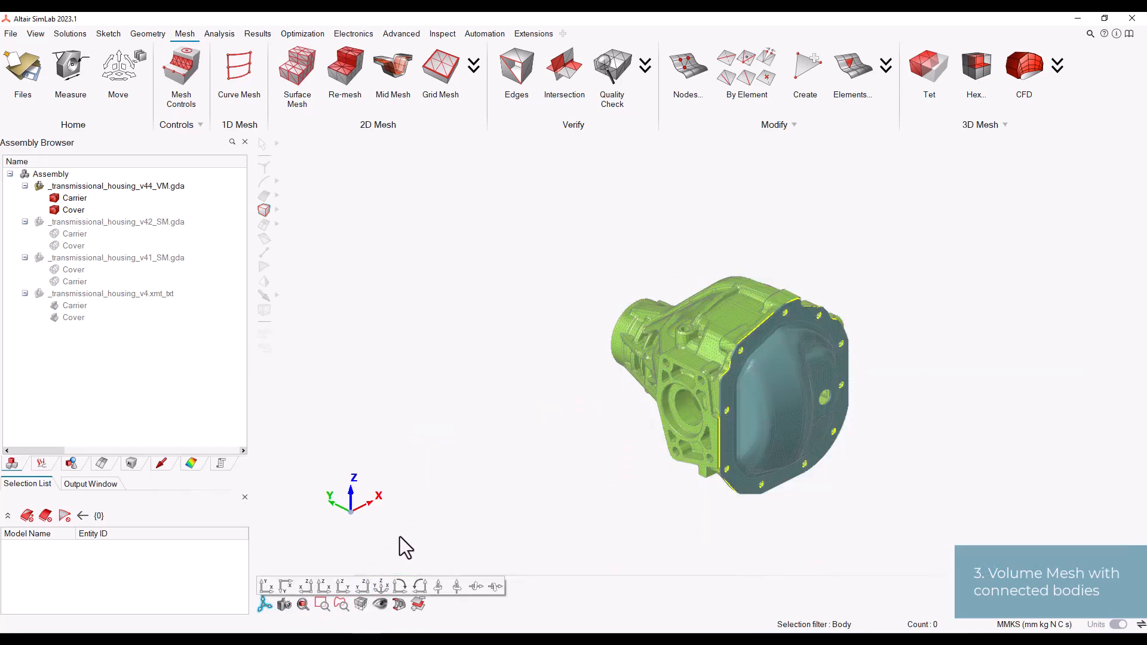
# Step: Turn off the non-manifold edge display and show the original CAD model in place of the volume mesh
pyautogui.click(361, 604)
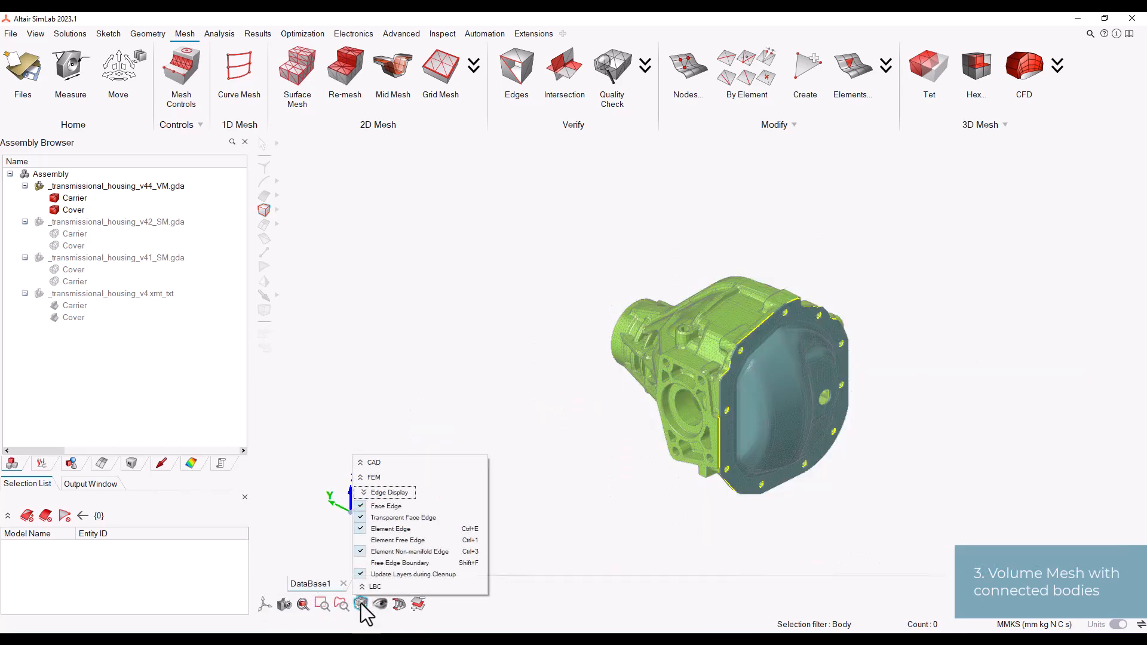
pyautogui.click(371, 556)
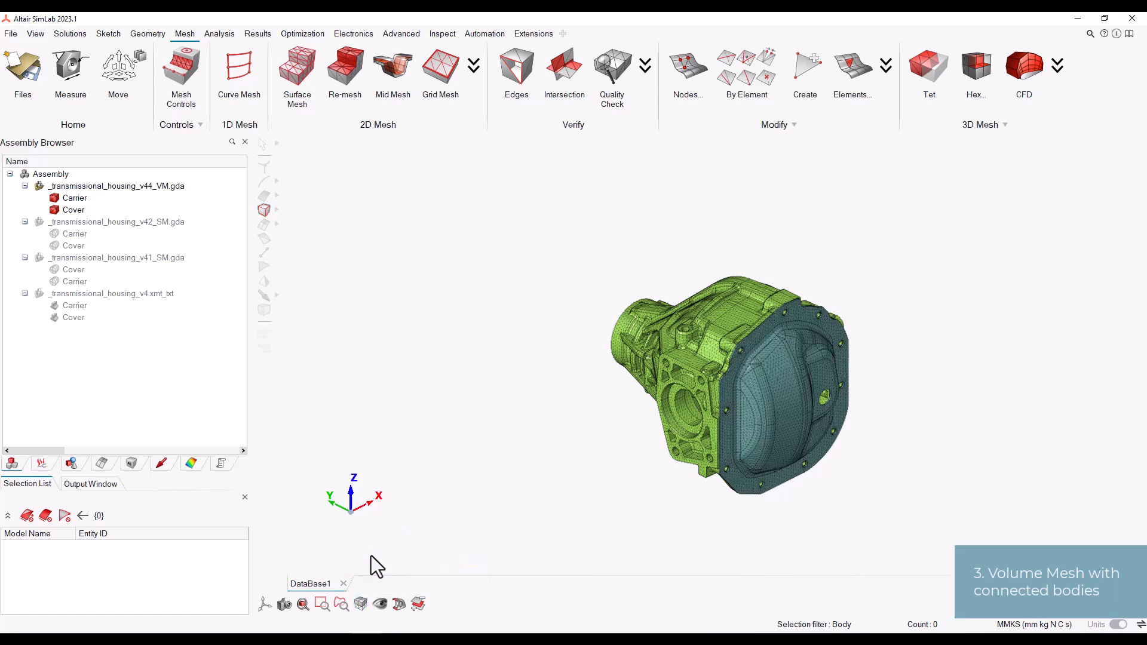
pyautogui.click(40, 187)
pyautogui.click(40, 294)
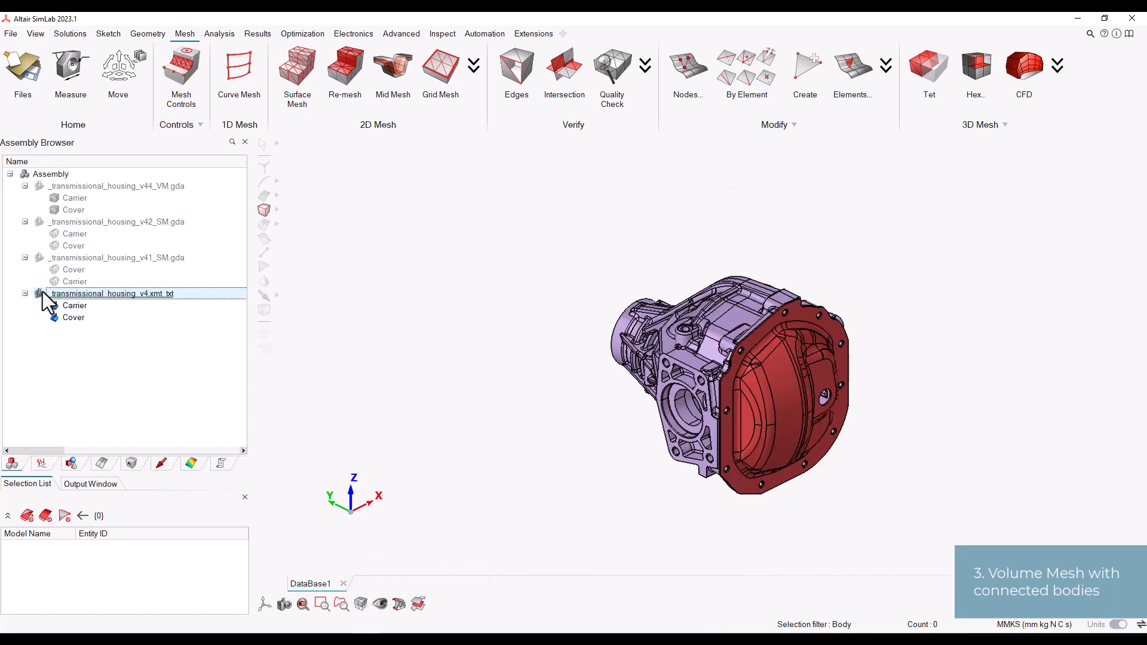
# Step: Tet mesh the Carrier and Cover at 4 mm average size with matching mesh turned off, creating the mesh in a new model
pyautogui.click(938, 87)
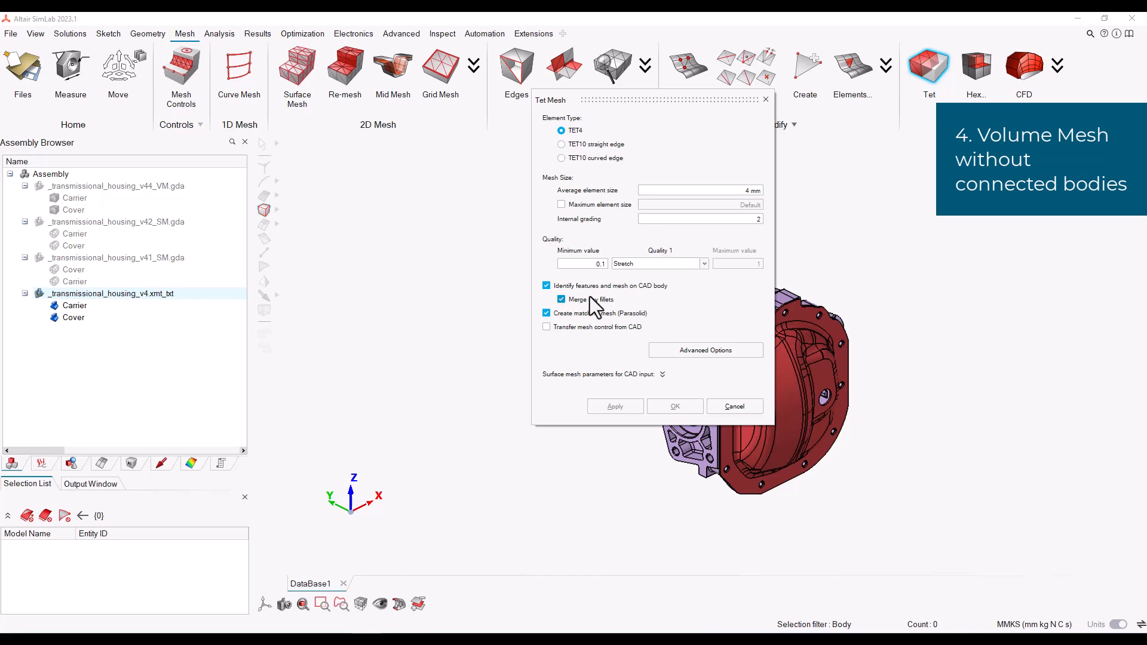
pyautogui.click(571, 313)
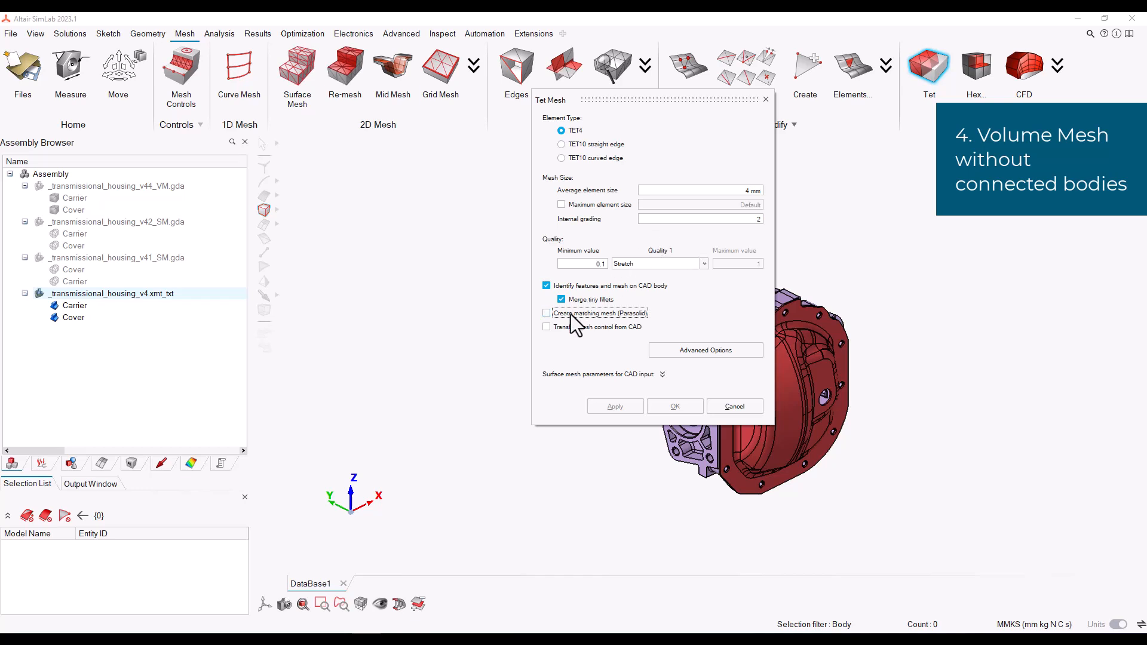
pyautogui.click(661, 374)
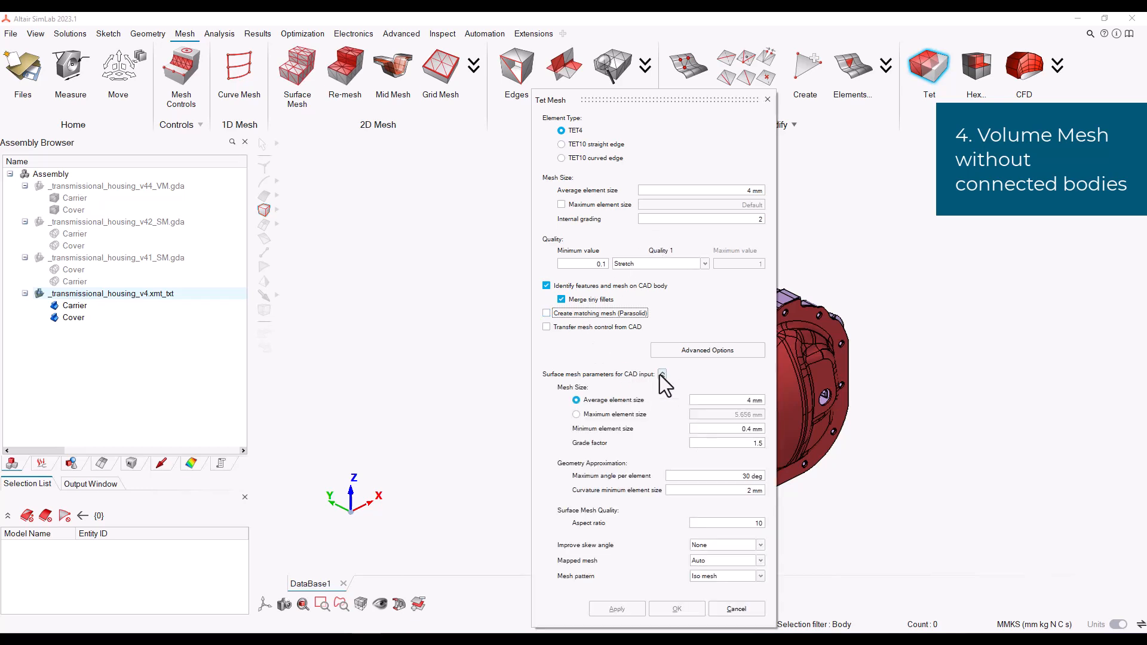
pyautogui.click(662, 375)
pyautogui.click(801, 337)
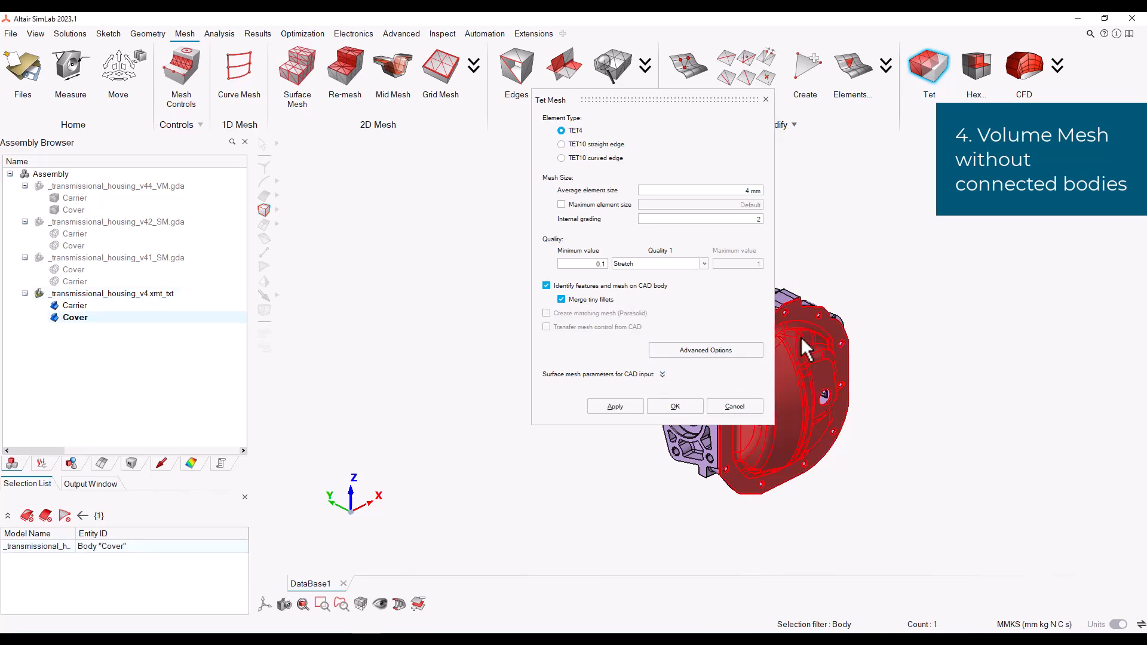
pyautogui.click(784, 304)
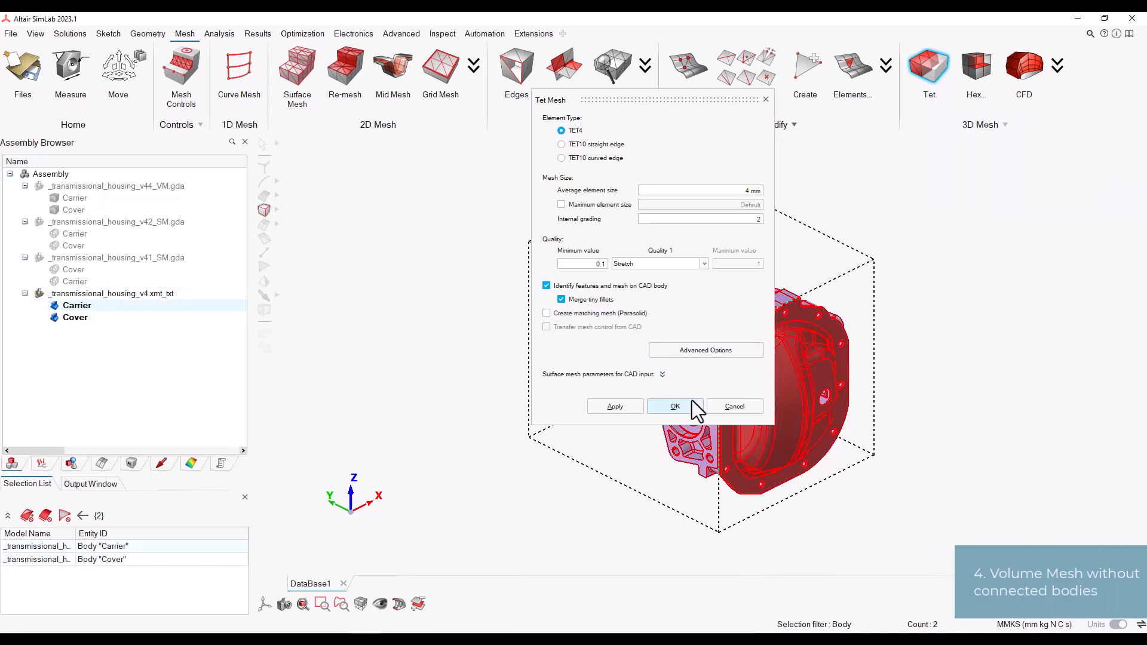
pyautogui.click(675, 406)
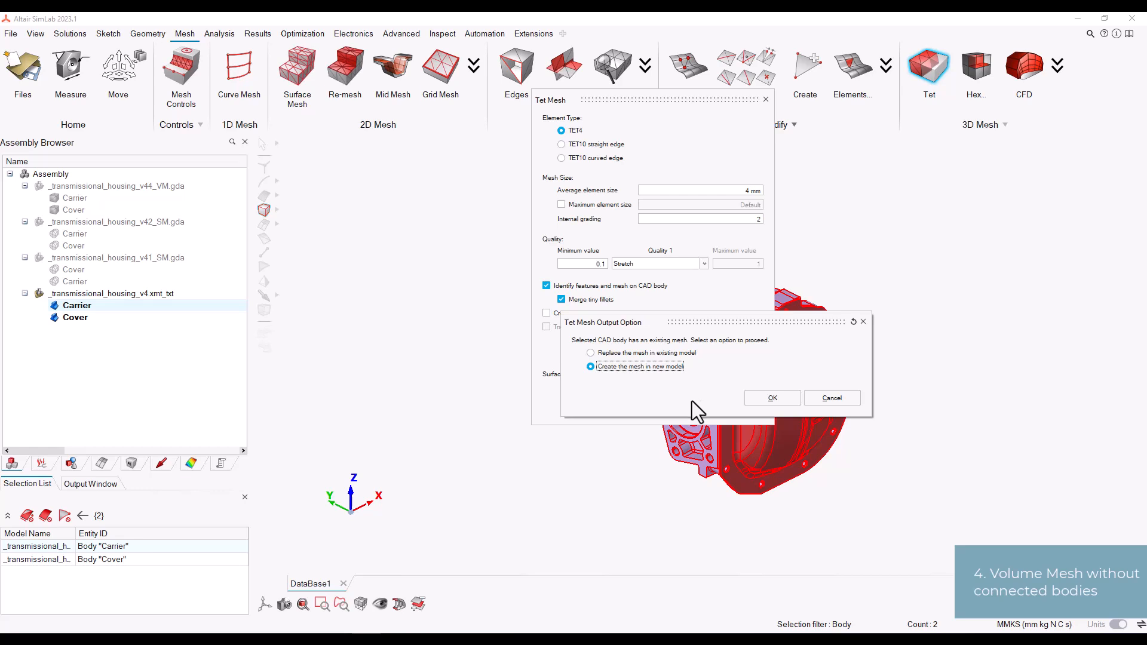
pyautogui.click(756, 399)
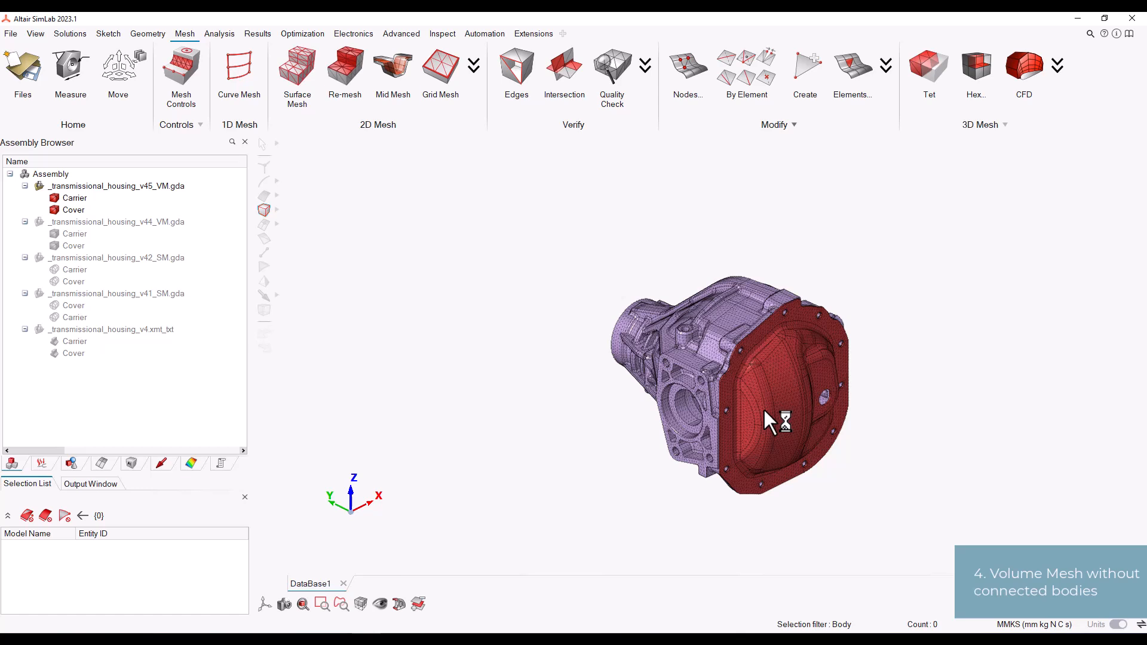
# Step: Display element non-manifold edges on the new volume mesh and examine the interface between cover and carrier up close
pyautogui.click(363, 600)
pyautogui.click(385, 554)
pyautogui.scroll(10, 762, 356)
pyautogui.scroll(-5, 758, 341)
pyautogui.scroll(5, 755, 337)
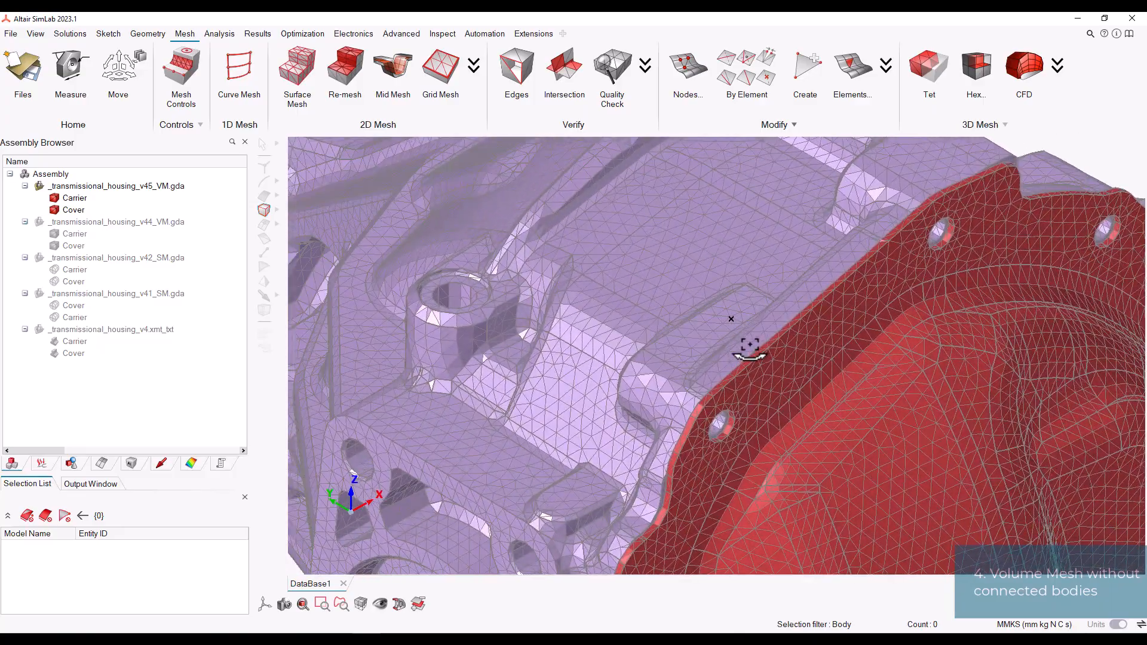
# Step: Section the unconnected volume mesh with the cutting plane to examine its interior, removing the plane and restoring the isometric view
pyautogui.click(399, 604)
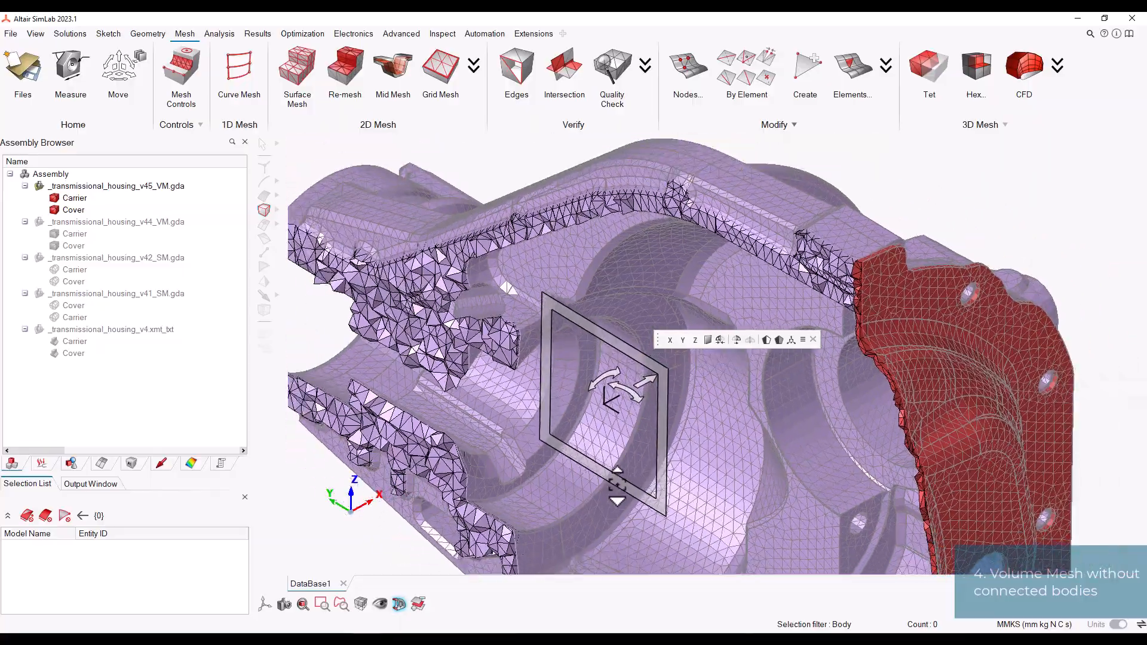
pyautogui.scroll(-2, 617, 485)
pyautogui.moveTo(569, 387)
pyautogui.mouseDown(button='middle')
pyautogui.moveTo(604, 386)
pyautogui.moveTo(586, 363)
pyautogui.moveTo(605, 364)
pyautogui.moveTo(609, 377)
pyautogui.moveTo(589, 356)
pyautogui.mouseUp(button='middle')
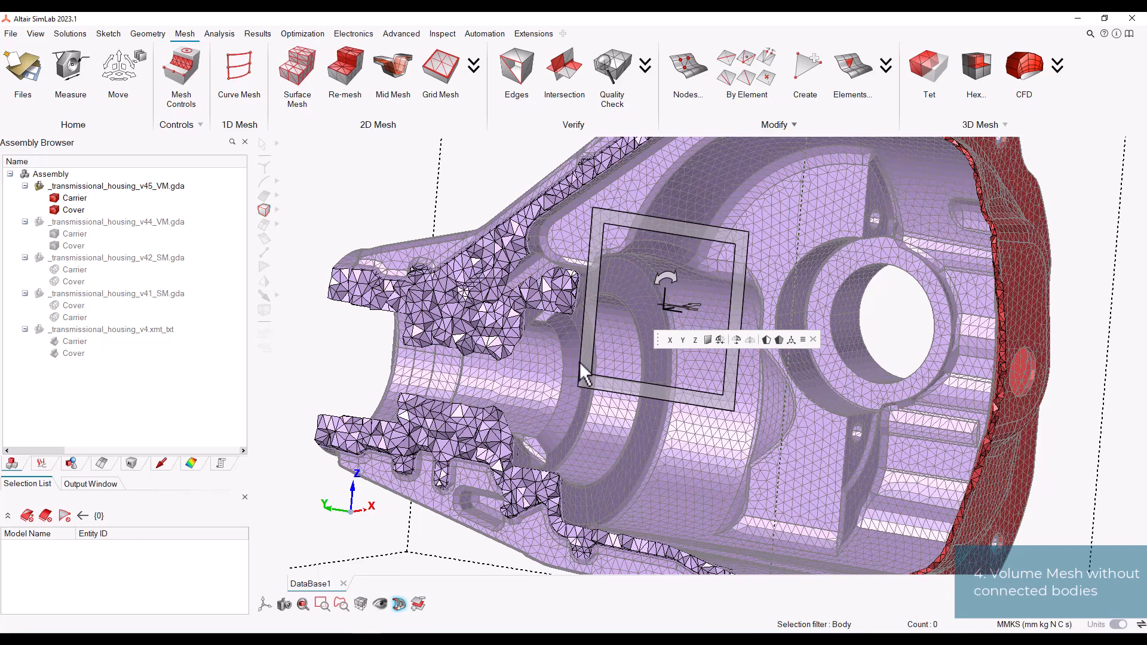
pyautogui.click(398, 604)
pyautogui.click(265, 603)
pyautogui.click(381, 587)
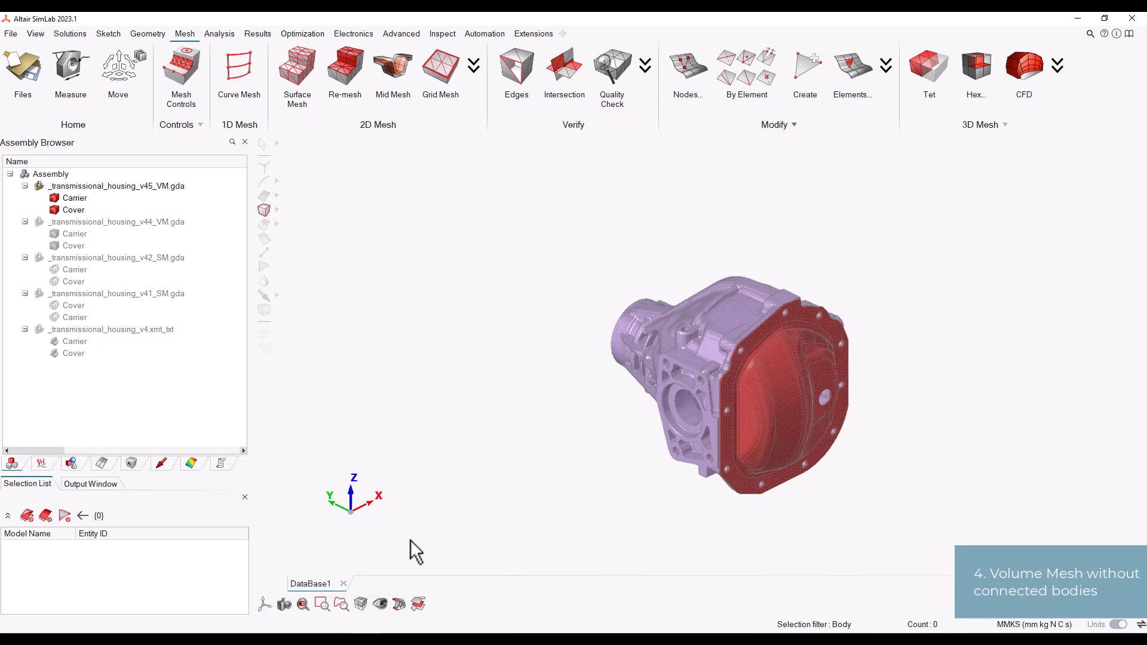
# Step: Show the original CAD model in place of the unconnected volume mesh and turn off the non-manifold edge display
pyautogui.click(39, 186)
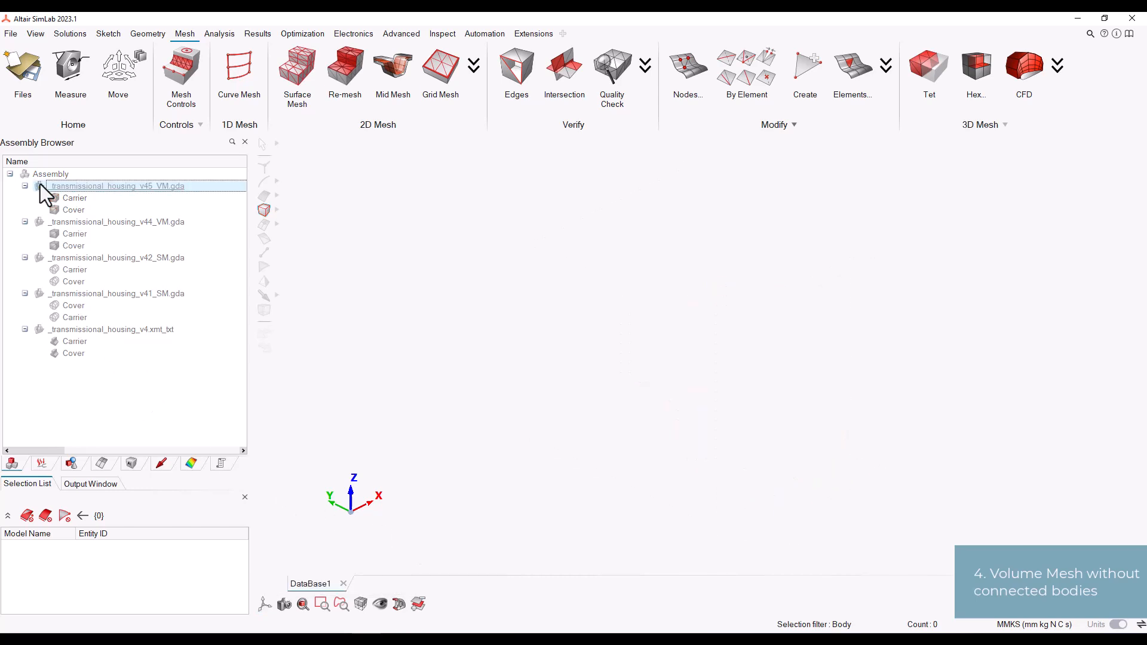
pyautogui.click(42, 328)
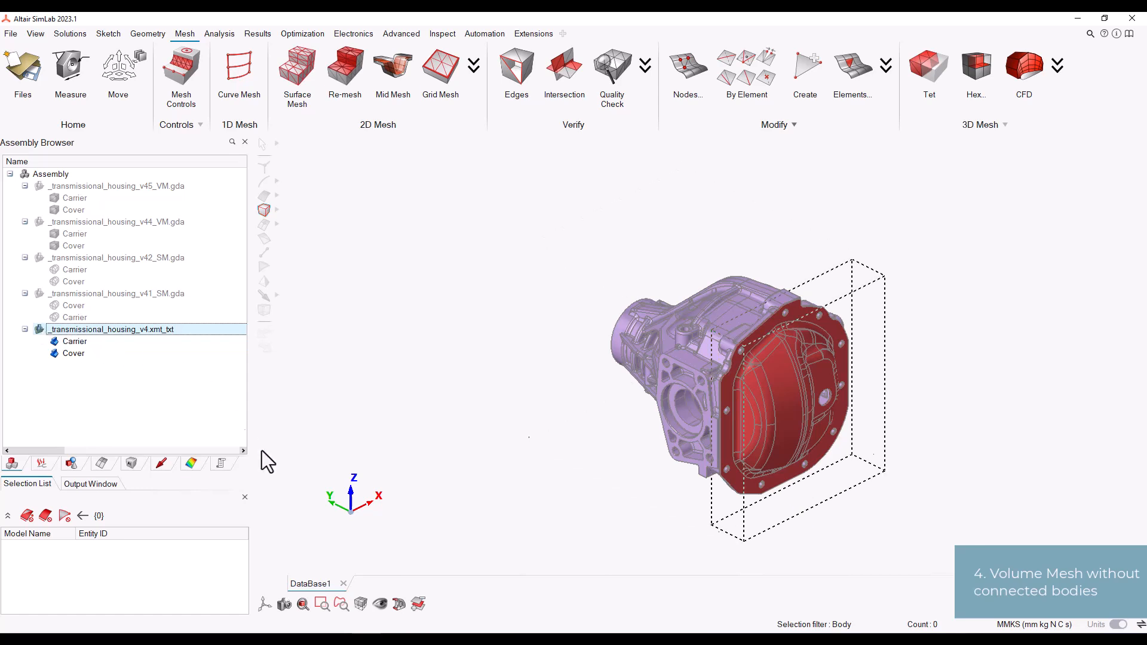
pyautogui.click(361, 603)
pyautogui.click(370, 560)
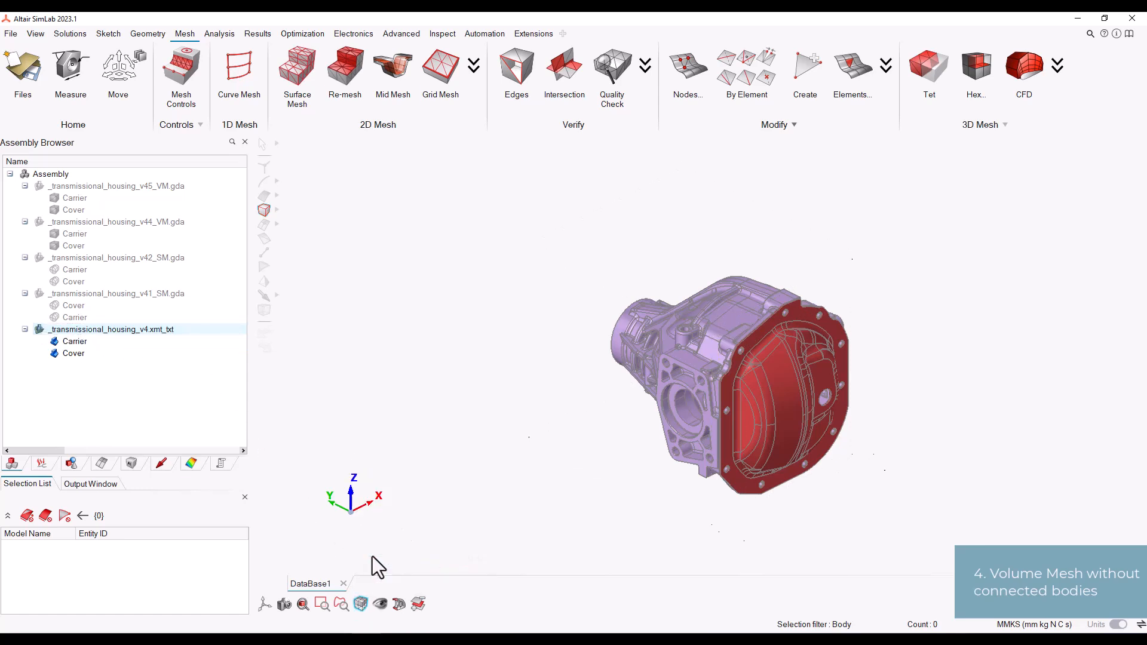